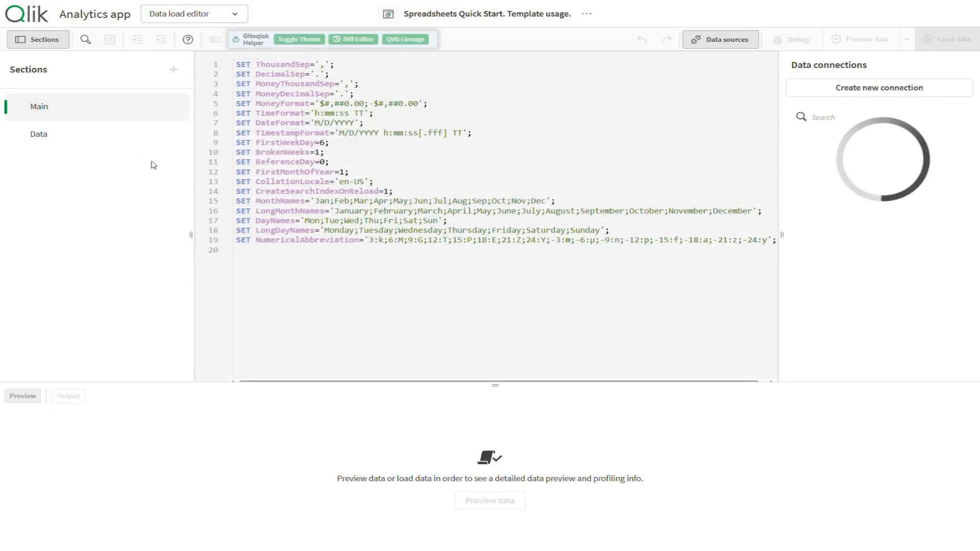
From the Data script section, upload personal-budget.xlsx as an attached file without inserting a script
left_click(99, 140)
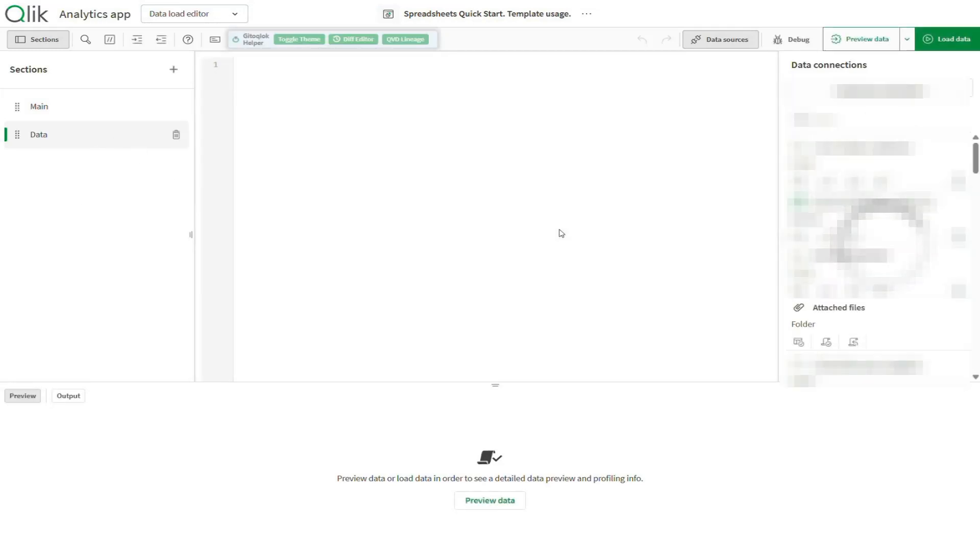
left_click(798, 342)
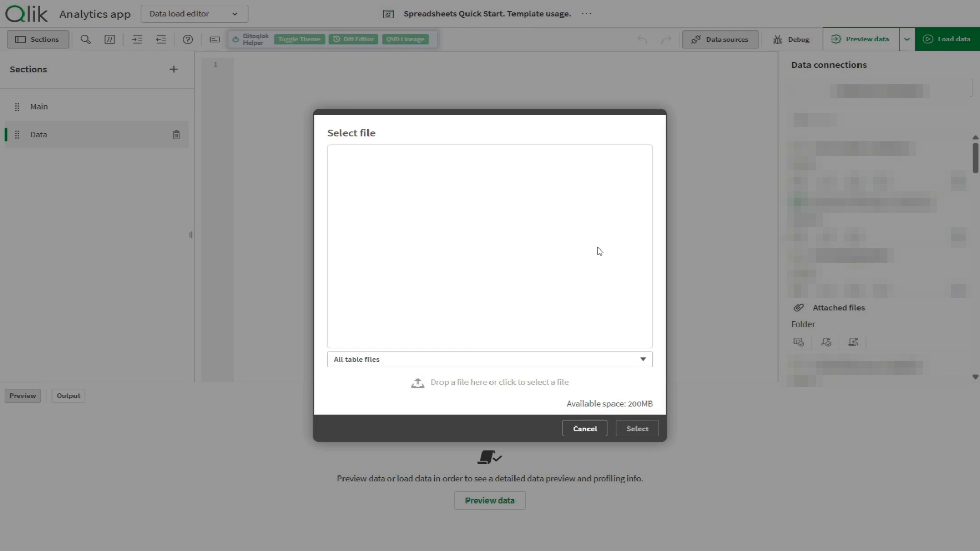
left_click(462, 383)
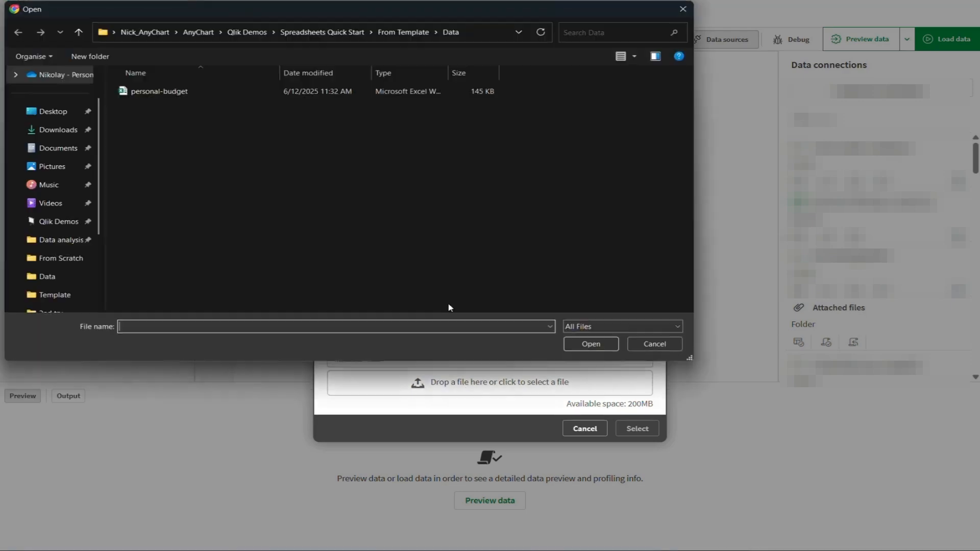
double_click(191, 94)
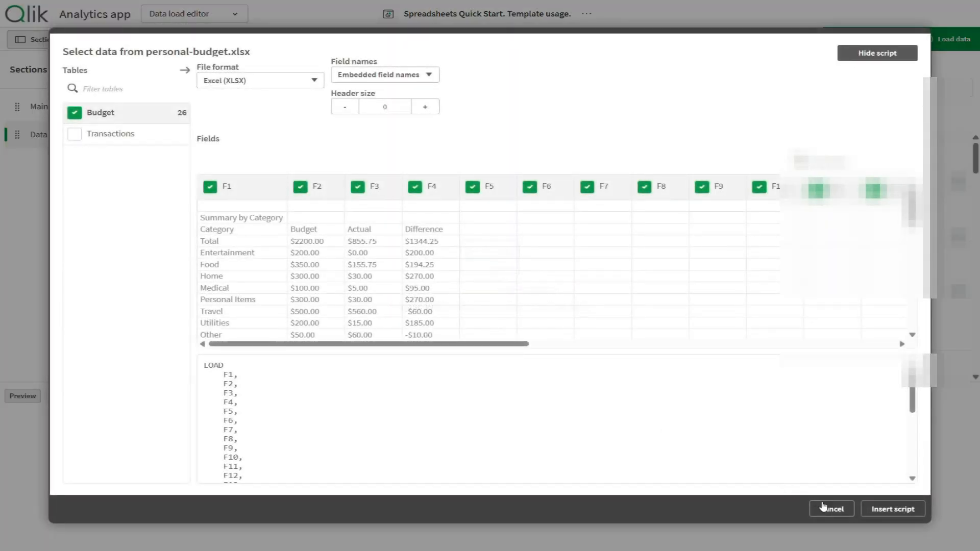
left_click(824, 508)
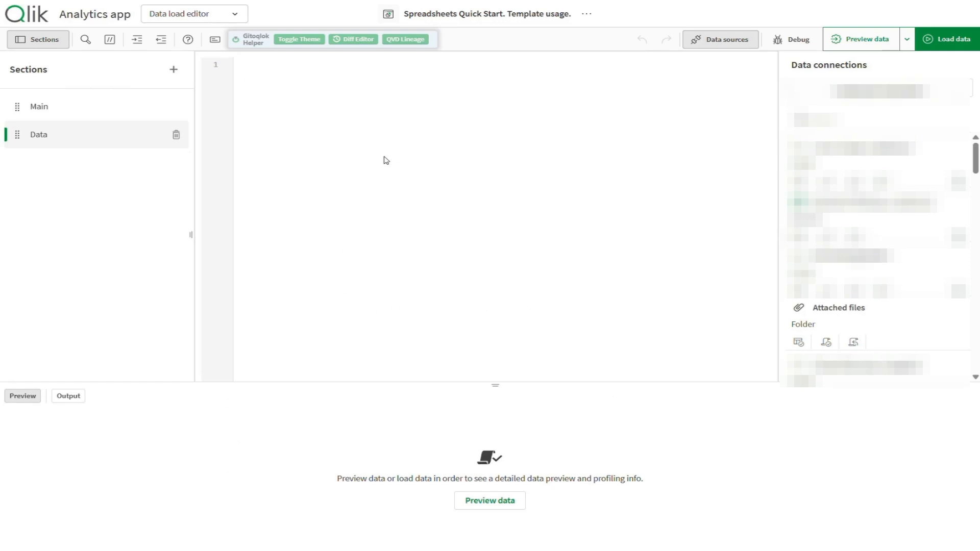
Paste the LOAD script for the Budget and Transactions tables and run the data load
type("LOAD     Category,     Budget FROM [lib://AttachedFiles/personal-budget.xlsx] (ooxml, embedded labels, header is 3 lines, table is Budget) Where Upper(Trim(Category)) <> 'TOTAL';  LOAD     \"Date\",     Description,     Category,     Amount FROM [lib://AttachedFiles/personal-budget.xlsx] (ooxml, embedded labels, header is 1 lines, table is Transactions);")
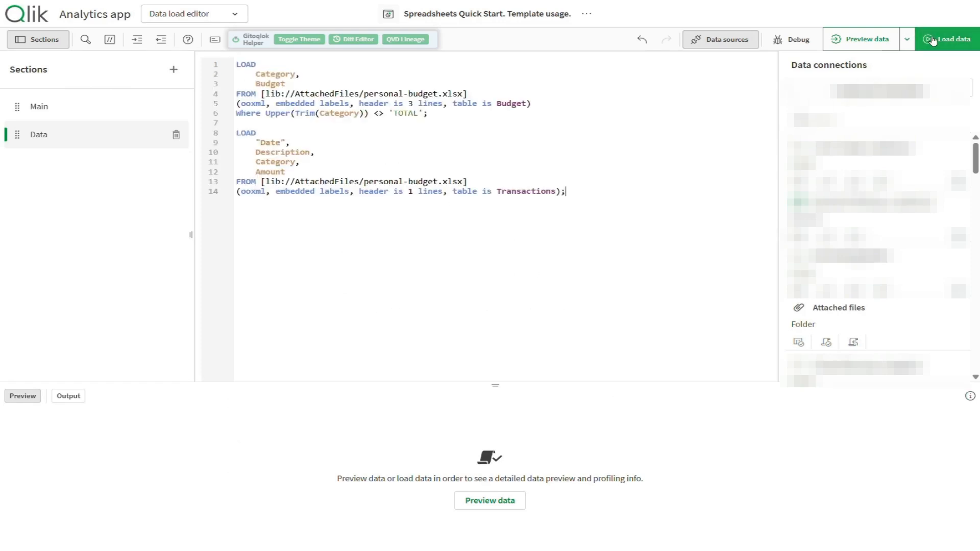
left_click(948, 40)
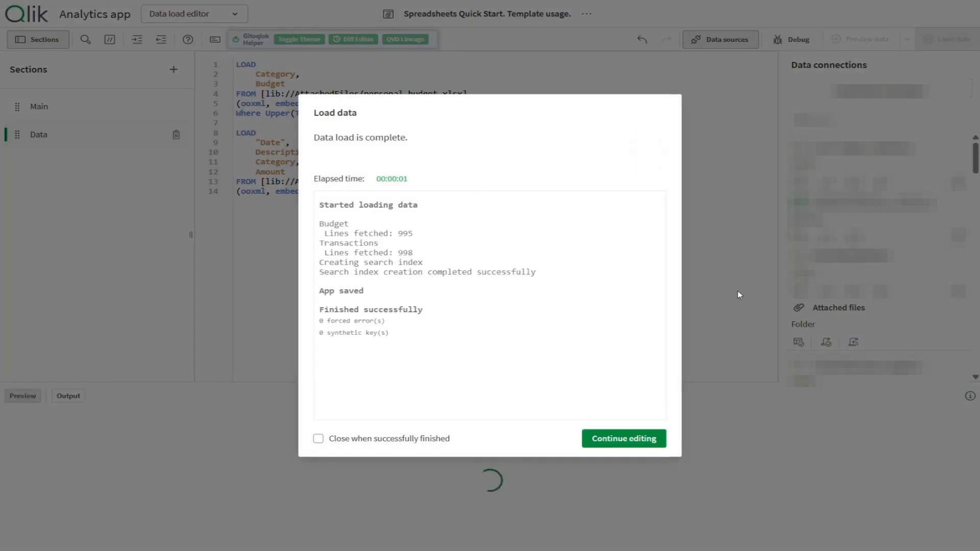
left_click(650, 439)
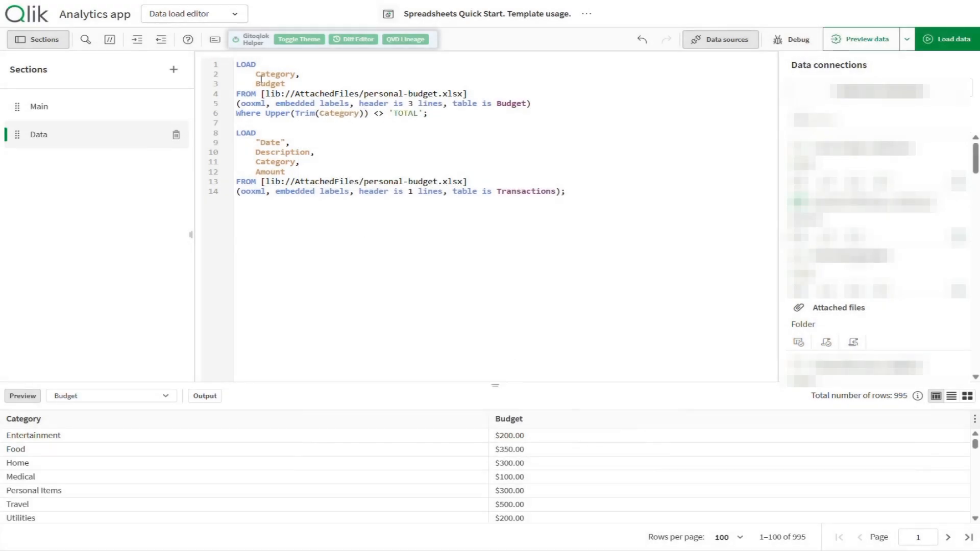
left_click(228, 14)
Create a new sheet named 'Import Template' and open it in edit mode
left_click(225, 57)
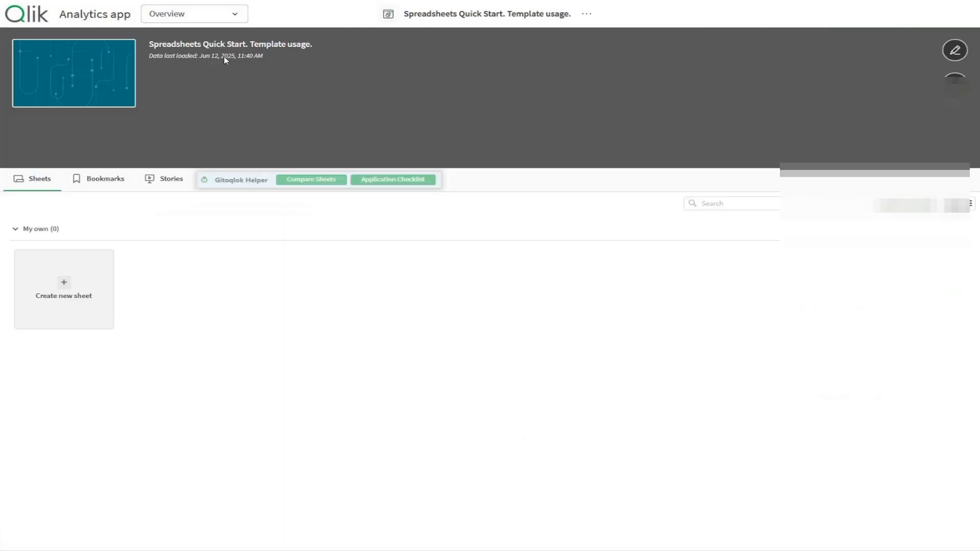
left_click(81, 294)
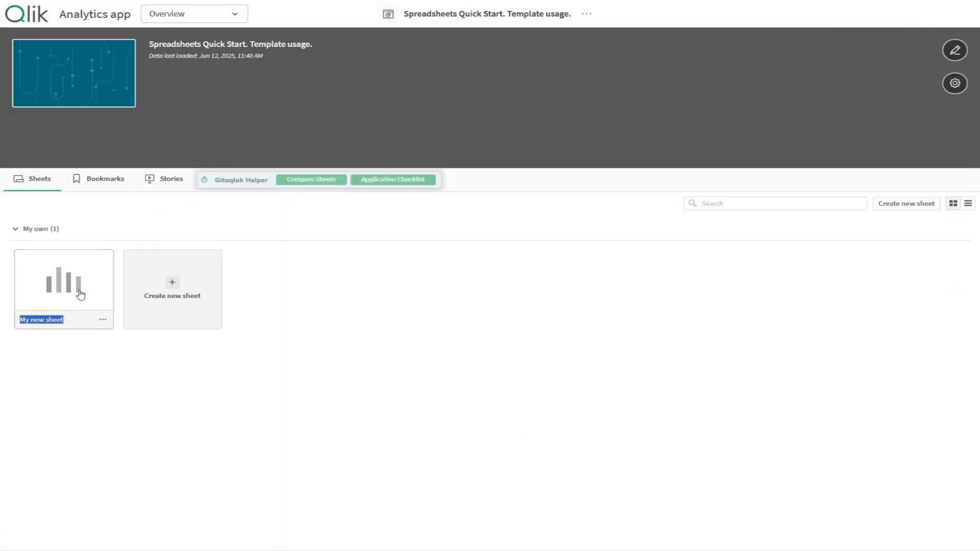
type("Import Template")
left_click(81, 294)
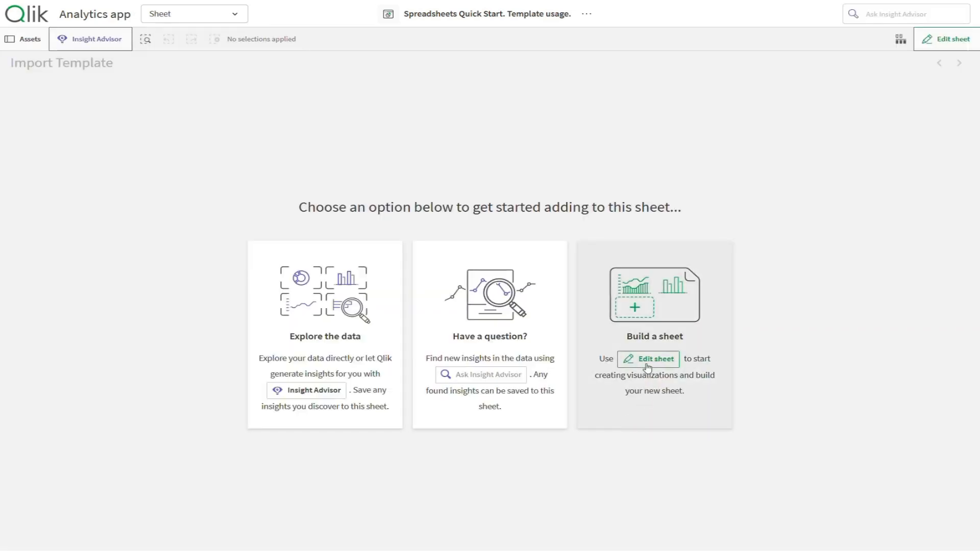
left_click(646, 364)
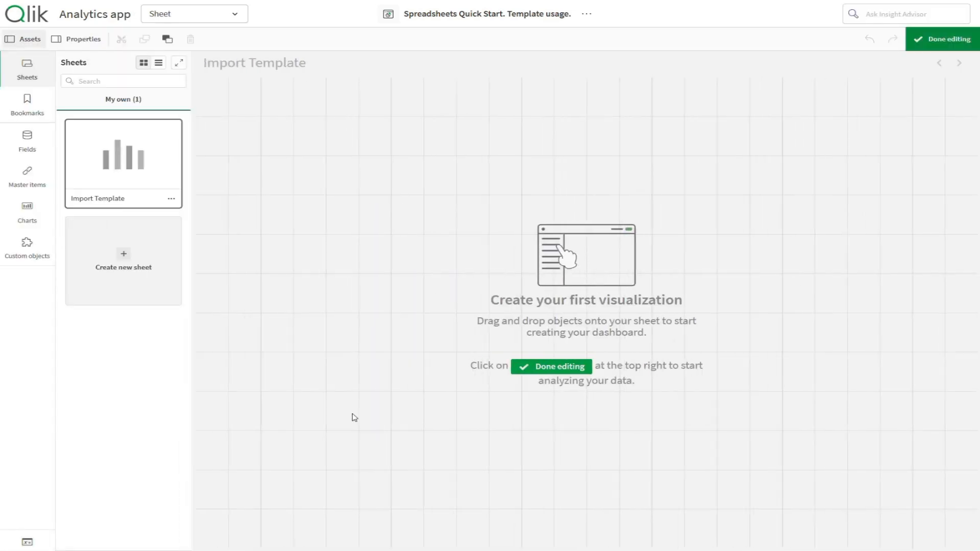
Drag an AnyChart Spreadsheets Table from the AnyChart 4 custom objects onto the sheet, resized to 24x12
left_click(35, 253)
left_click_drag(187, 234, 201, 317)
left_click(85, 263)
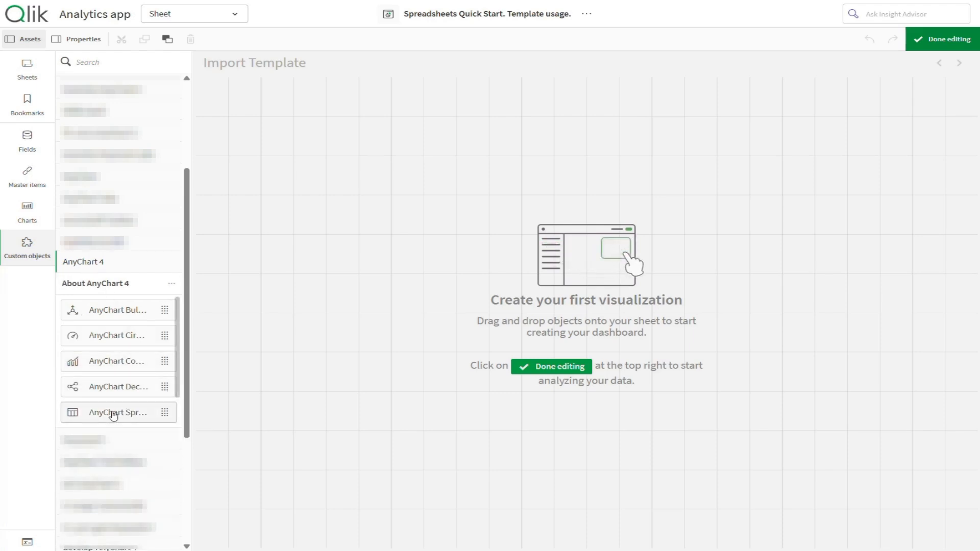
left_click_drag(109, 411, 359, 267)
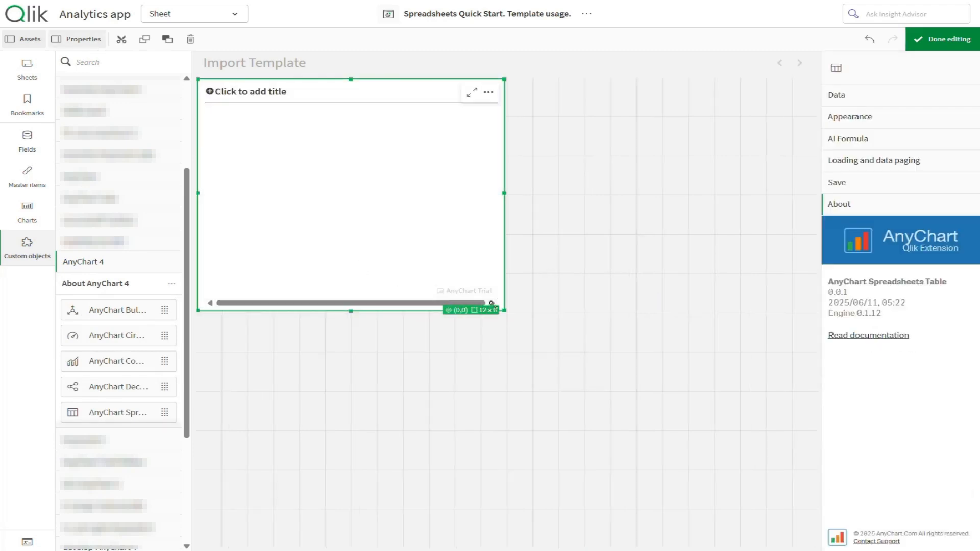
left_click_drag(508, 315, 817, 547)
left_click(40, 252)
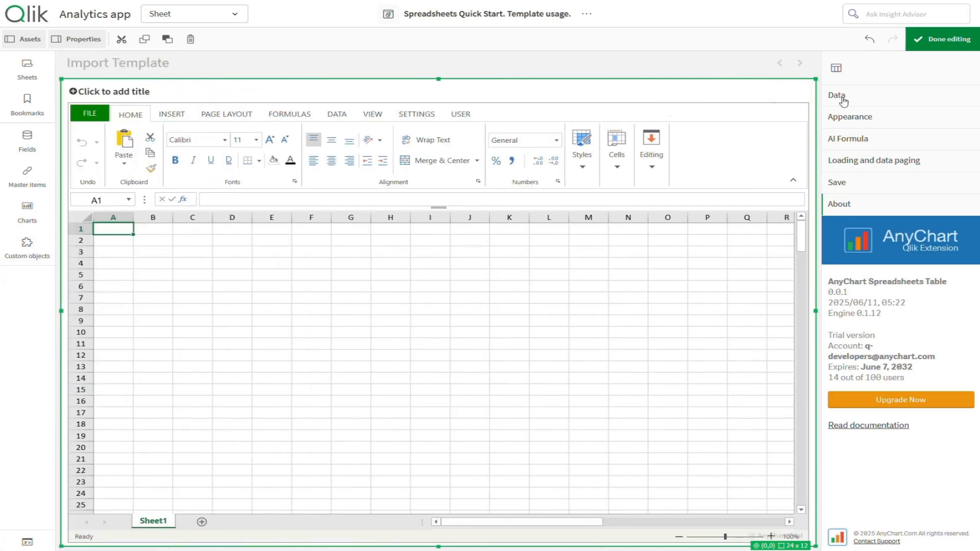
Import the personal-budget Excel workbook into the spreadsheet via FILE > Import Excel File
left_click(91, 115)
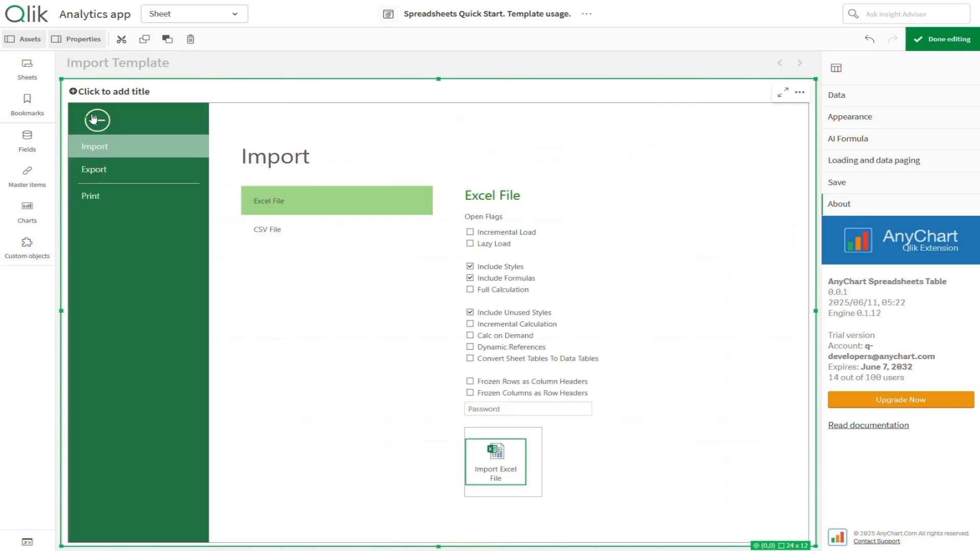
left_click(512, 466)
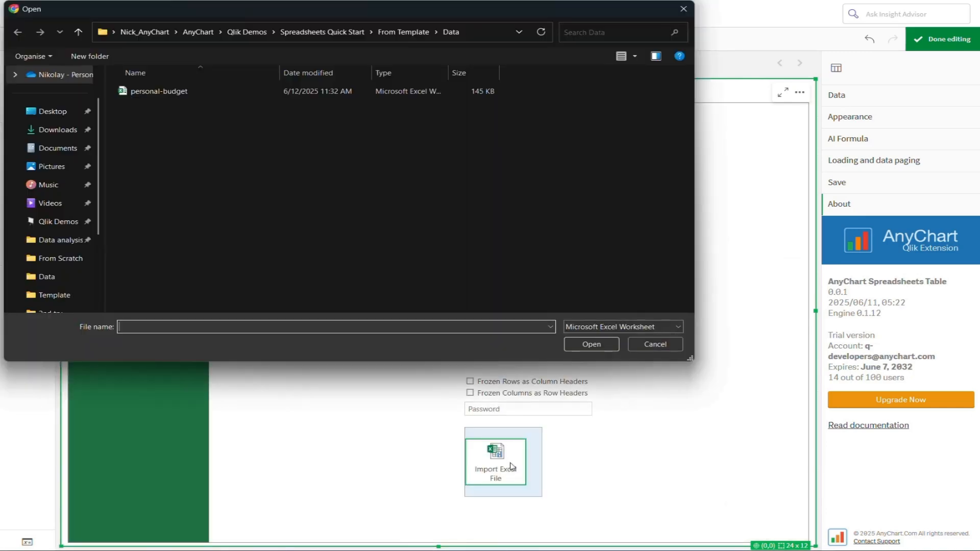
left_click(184, 93)
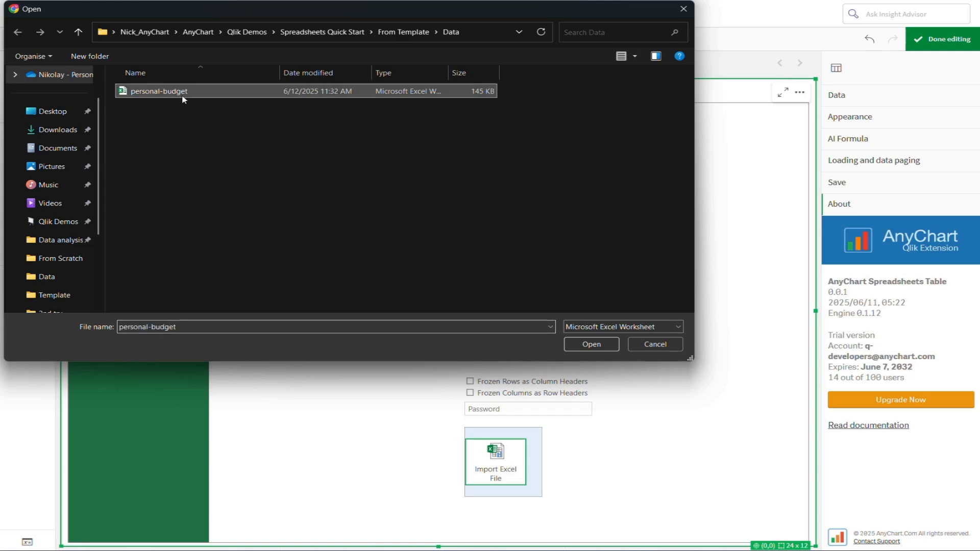
left_click(602, 348)
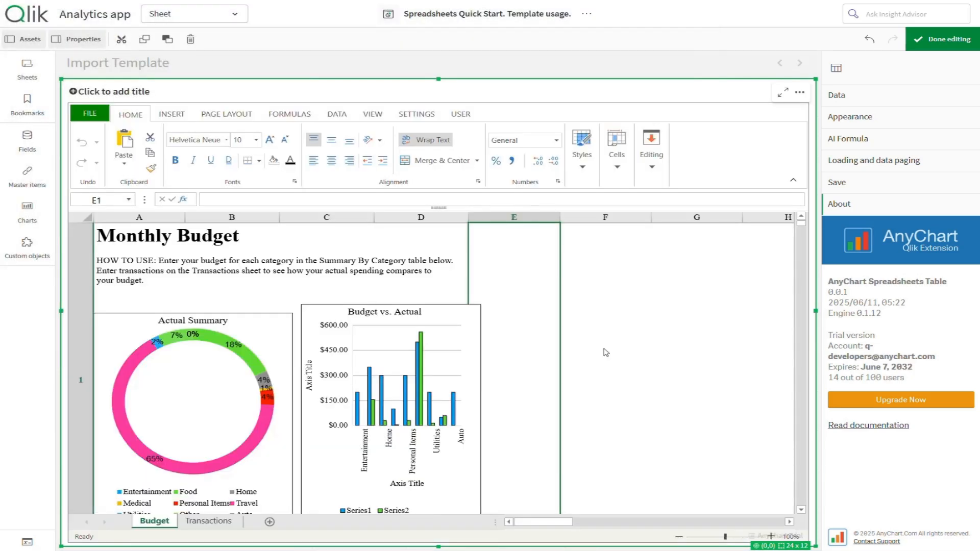
Review the imported Monthly Budget charts, Summary by Category table and Transactions sheet
left_click(802, 511)
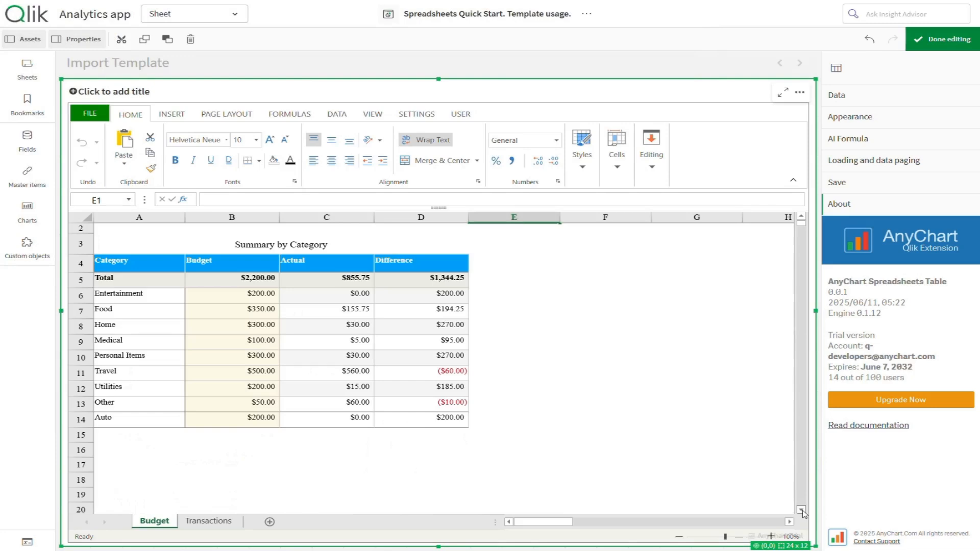
left_click(801, 219)
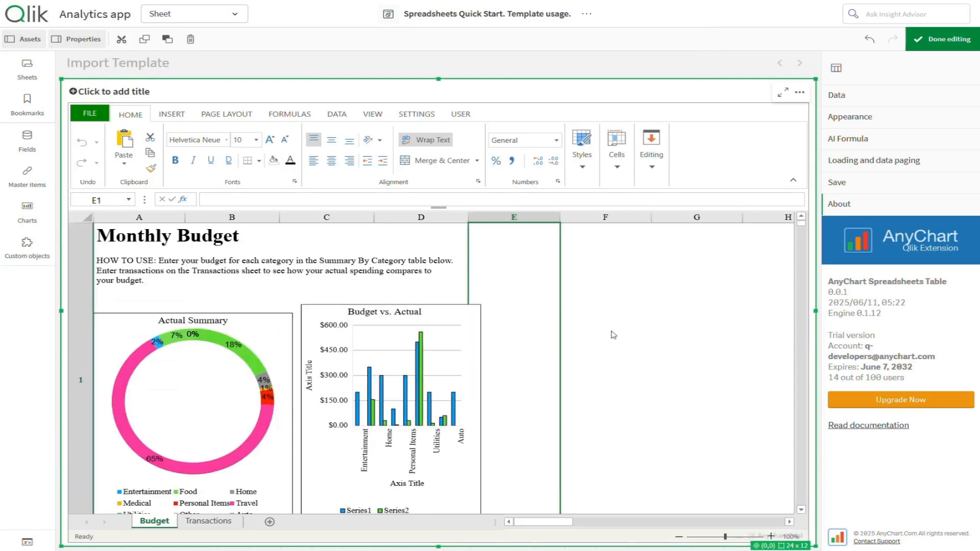
left_click(209, 521)
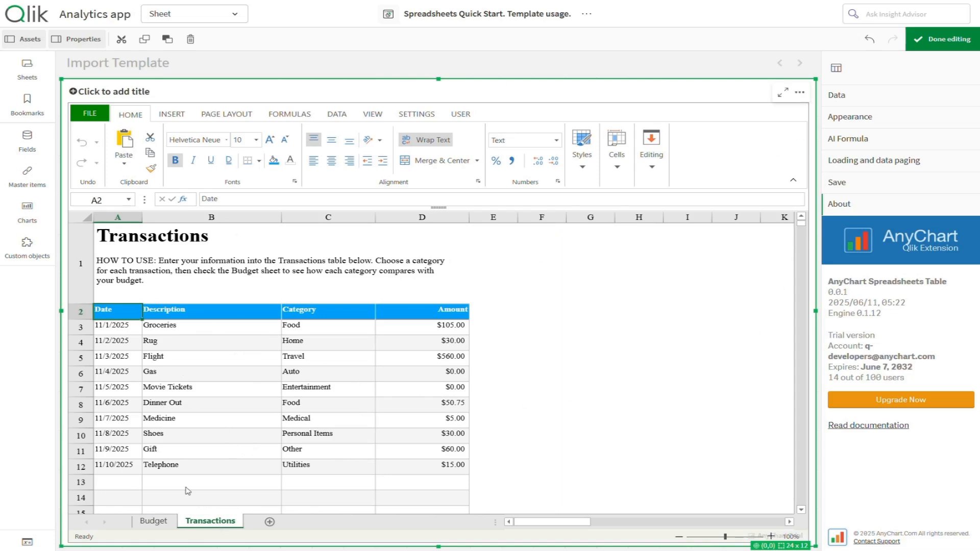
left_click(153, 521)
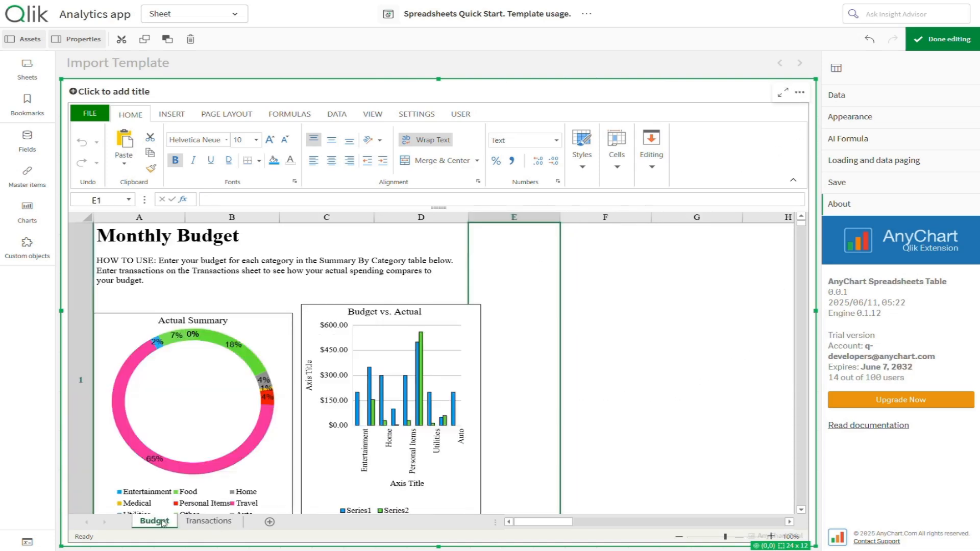
left_click(857, 104)
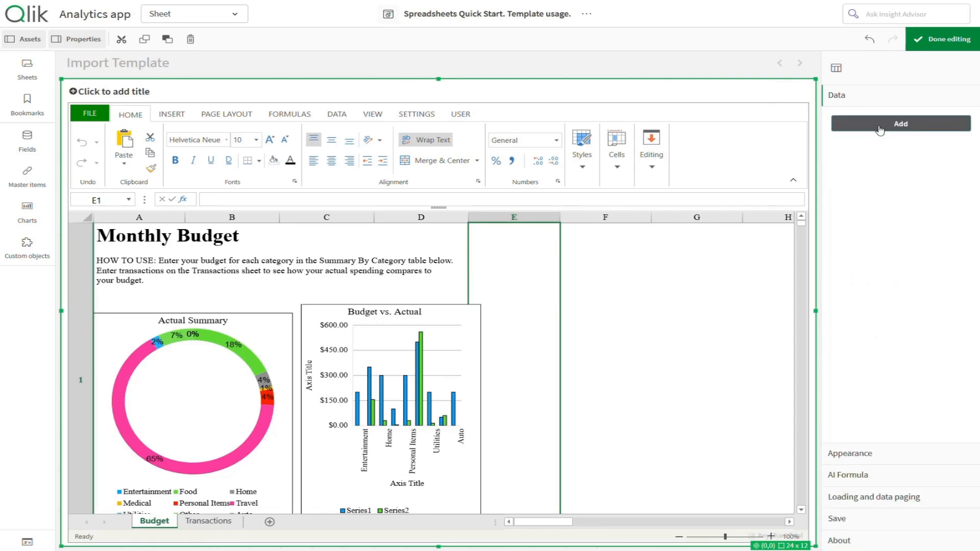
Add DataSheet1 with synced sheet creation turned off and open its data setup
left_click(880, 124)
left_click(880, 125)
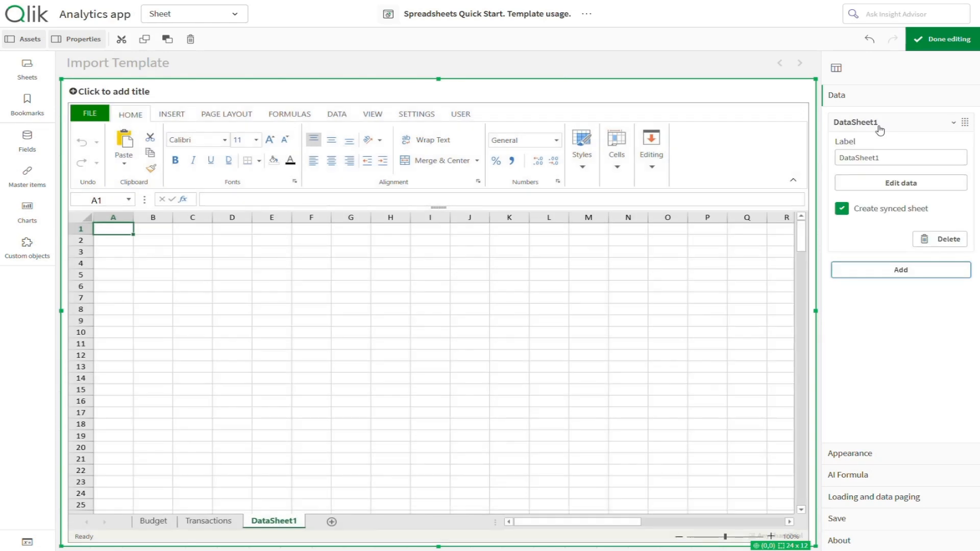
left_click(843, 215)
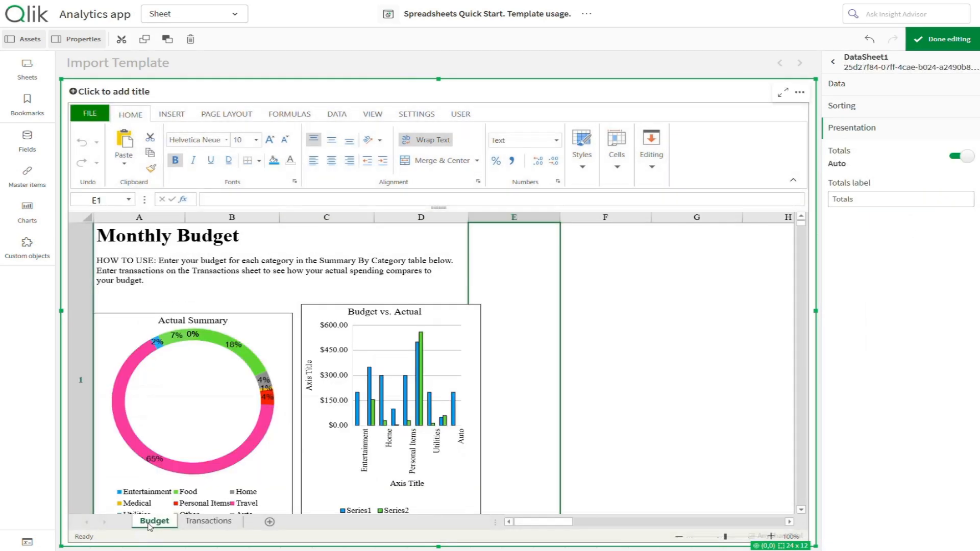
left_click(800, 510)
left_click(837, 83)
Add dimension Category and measures Sum(Budget) and Sum(Amount) to DataSheet1
left_click(901, 123)
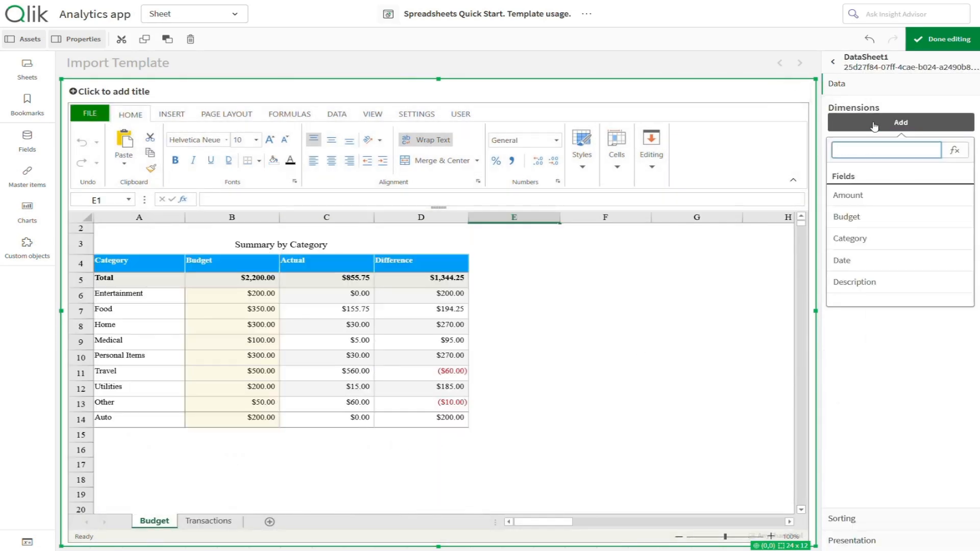
left_click(870, 247)
left_click(899, 198)
left_click(882, 293)
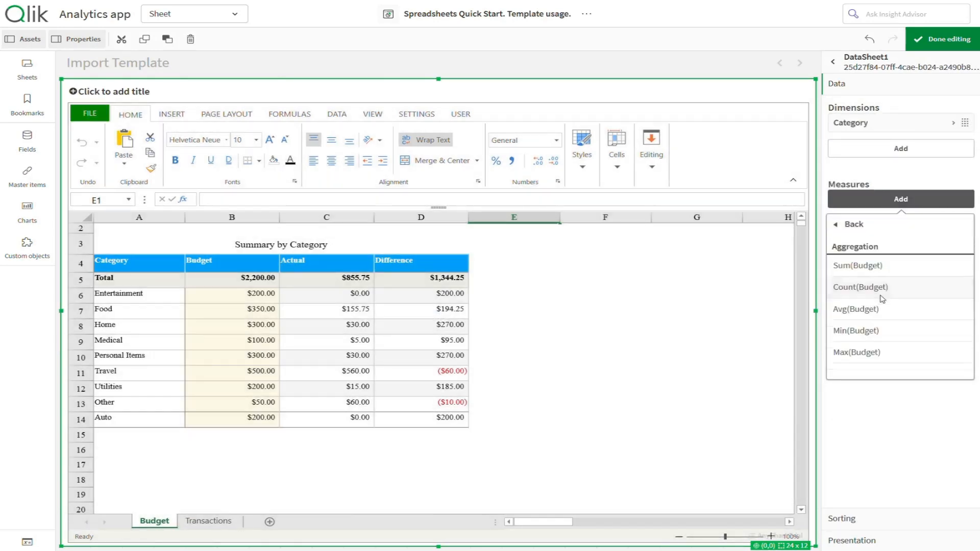
left_click(890, 265)
left_click(908, 227)
left_click(895, 302)
left_click(891, 291)
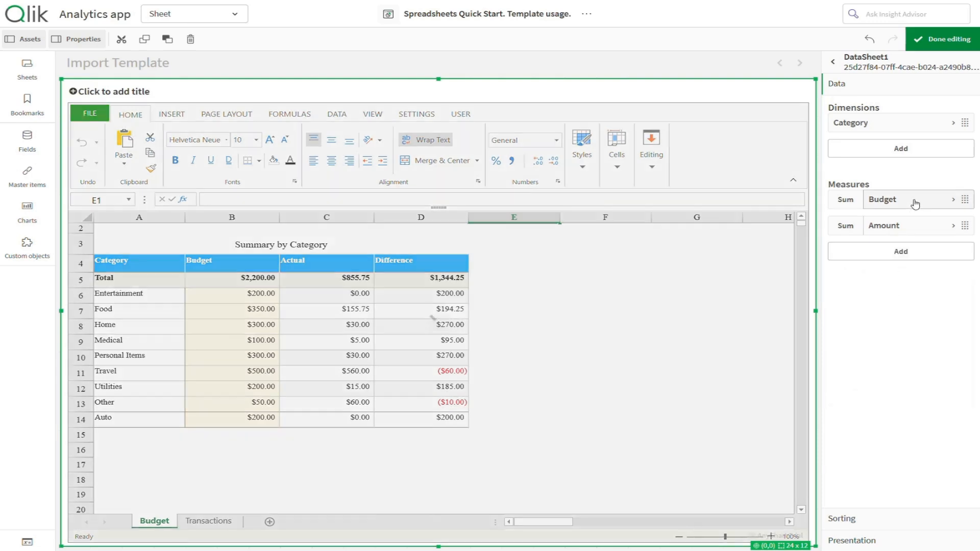
left_click(909, 199)
left_click(883, 199)
Add a third measure with the expression =Sum(Budget)-Sum(Amount)
left_click(907, 252)
type("=")
key("ctrl+v")
type("-")
key("ctrl+v")
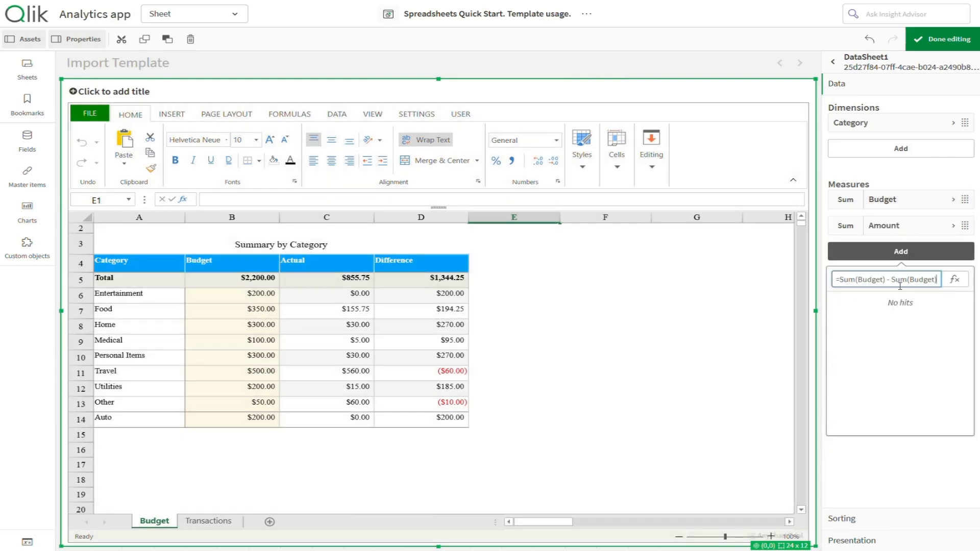
key("Left")
key("BackSpace")
key("BackSpace")
key("BackSpace")
key("BackSpace")
key("BackSpace")
key("BackSpace")
type("Amount")
key("Return")
Label the three measures Difference, Amount and Budget
left_click(894, 327)
type("Differ")
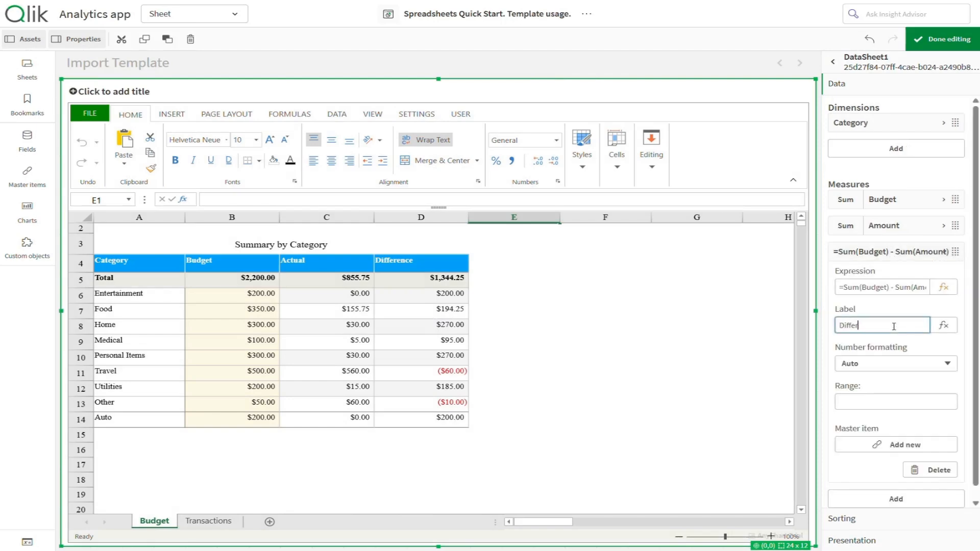
type("ence")
left_click(894, 252)
left_click(883, 225)
left_click(896, 301)
type("Amo")
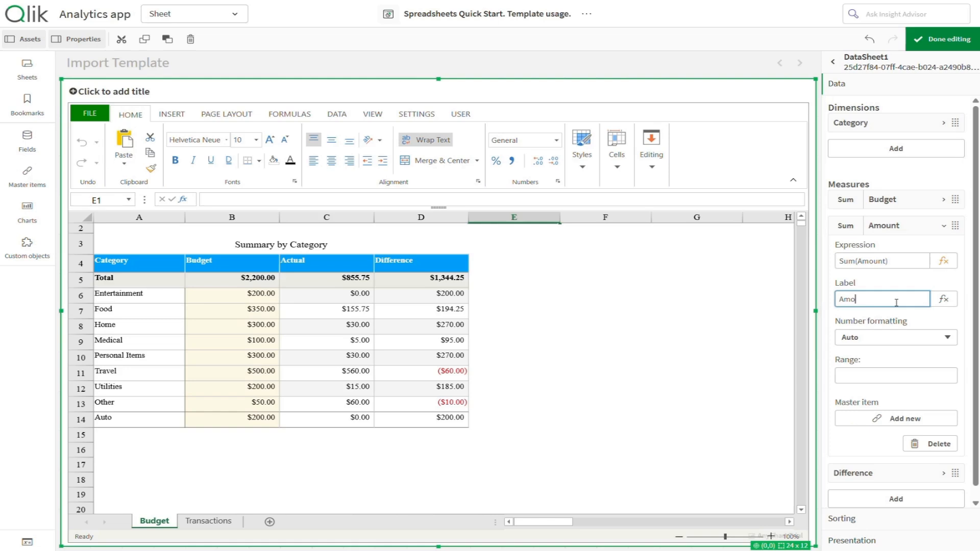
type("unt")
left_click(897, 199)
left_click(889, 274)
type("Budget")
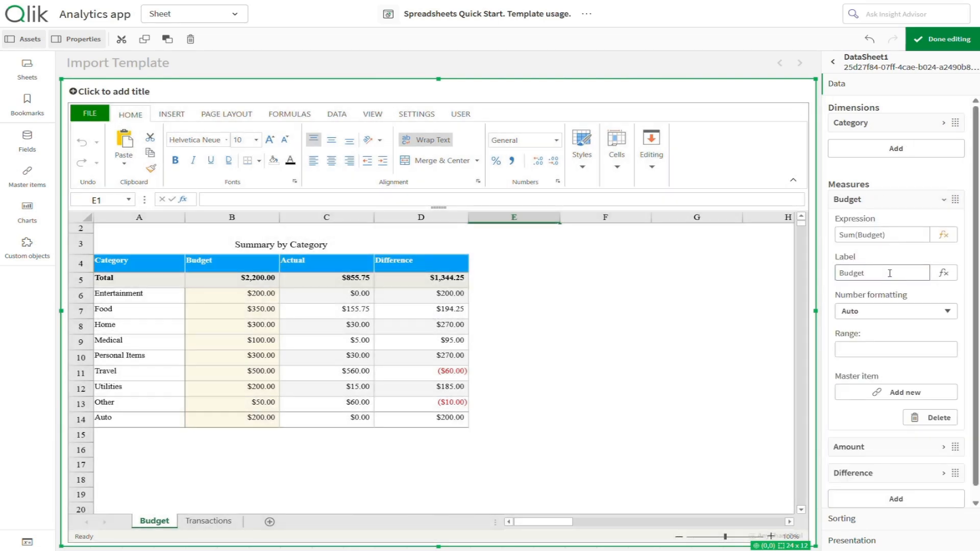
left_click(914, 200)
Add DataSheet2 with synced sheet creation turned off and open its data setup
left_click(833, 61)
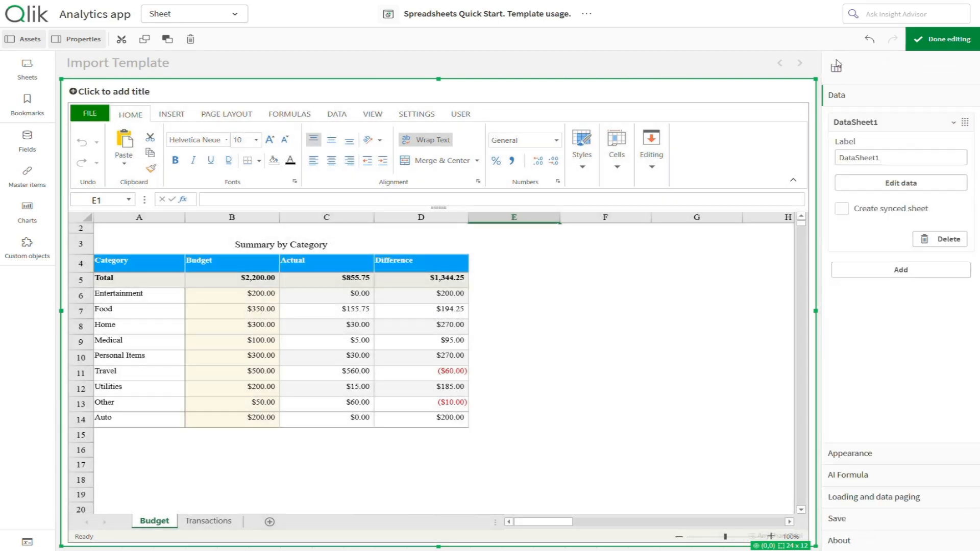
left_click(898, 123)
left_click(886, 151)
left_click(884, 153)
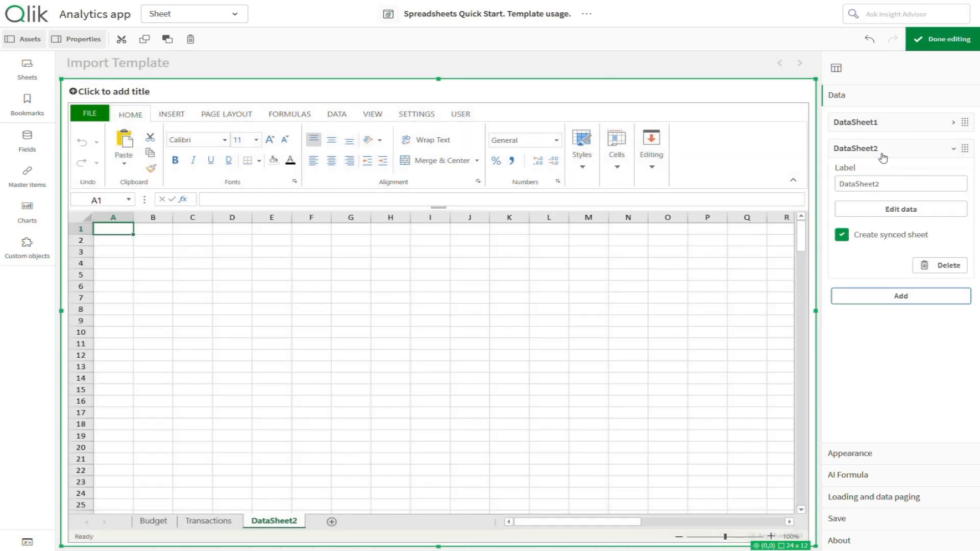
left_click(844, 236)
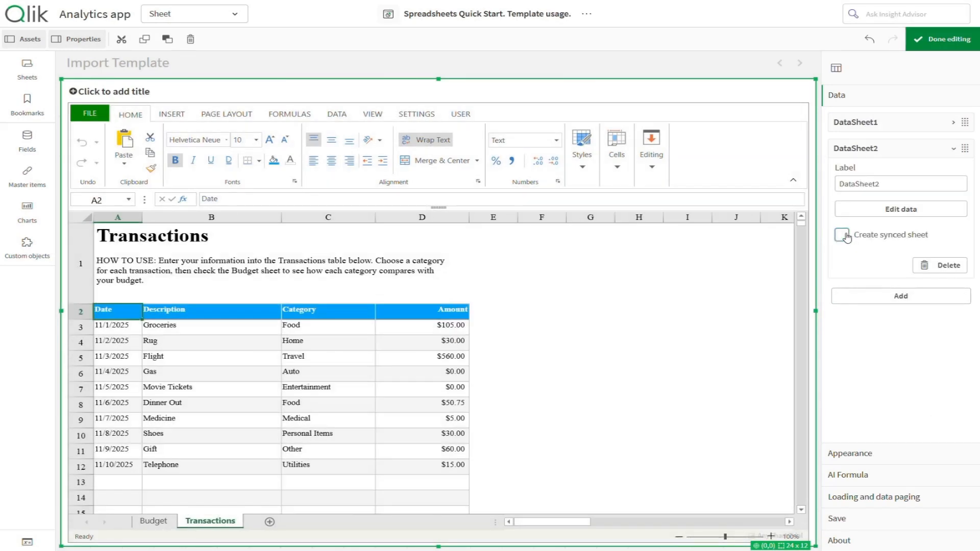
left_click(891, 210)
Add dimensions Date, Description and Category to DataSheet2
left_click(873, 123)
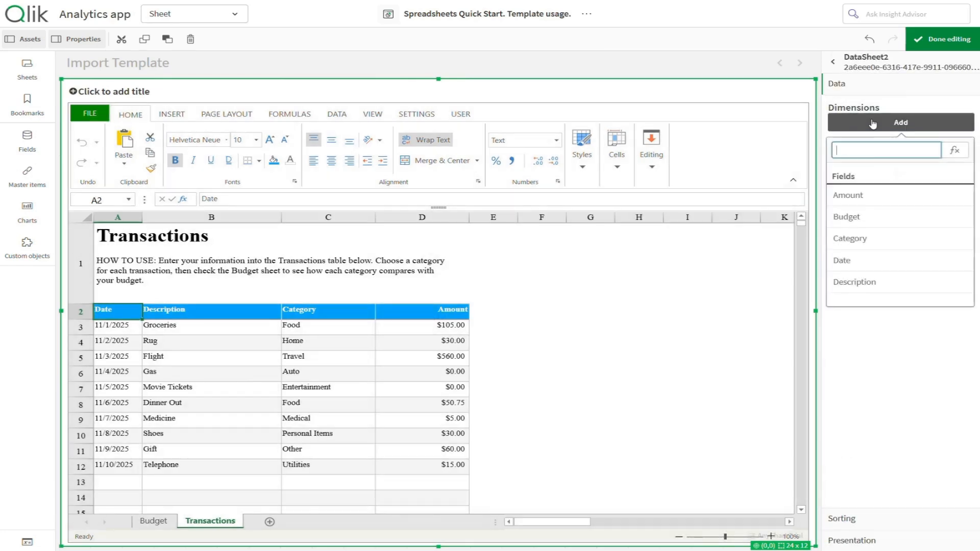
left_click(868, 260)
left_click(869, 149)
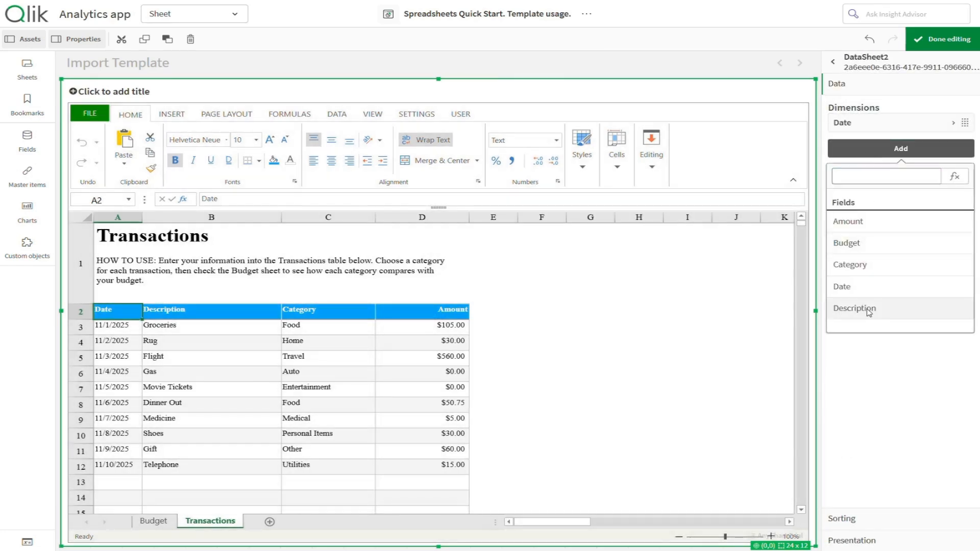
left_click(863, 308)
left_click(895, 175)
left_click(885, 290)
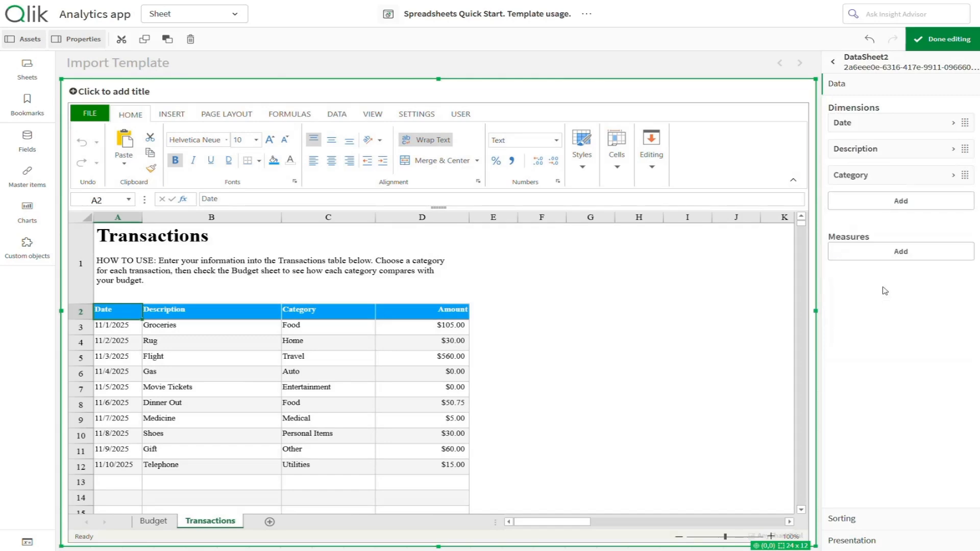
Add a Sum(Amount) measure to DataSheet2 labelled Amount
left_click(881, 252)
left_click(874, 323)
left_click(860, 318)
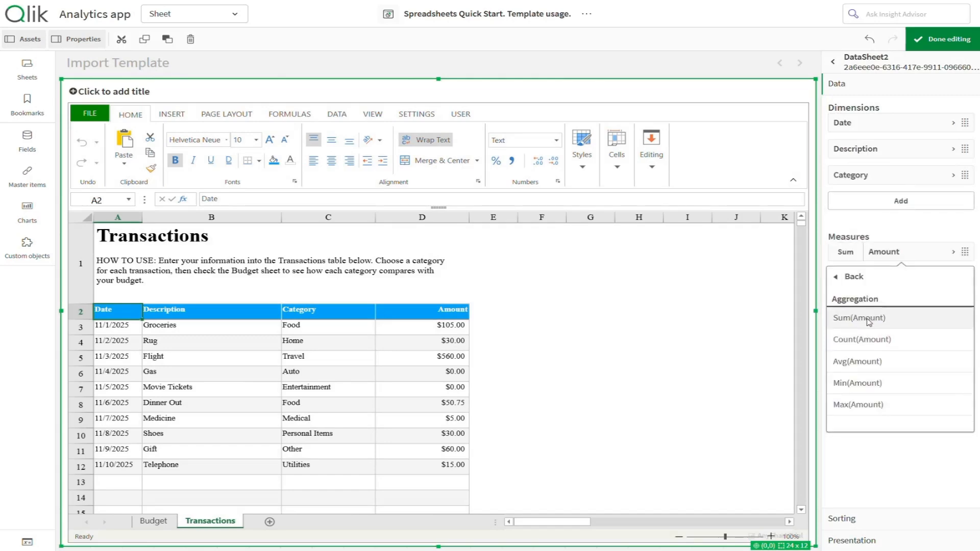
left_click(910, 252)
left_click(886, 322)
type("Amount")
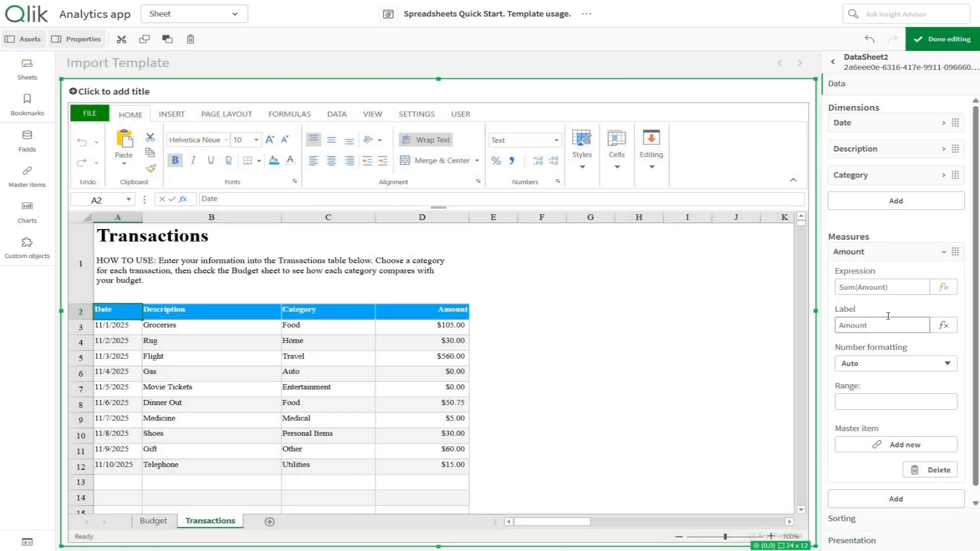
left_click(894, 253)
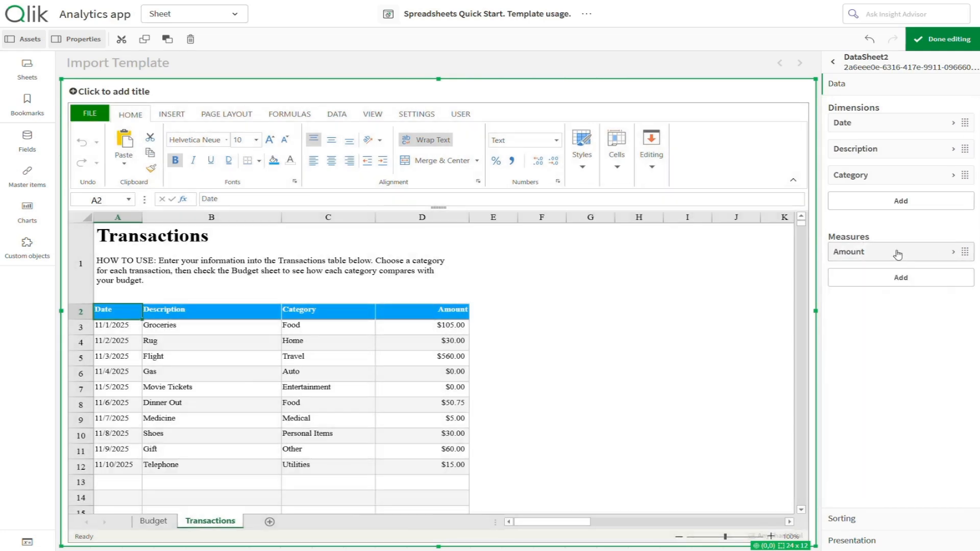
left_click(835, 65)
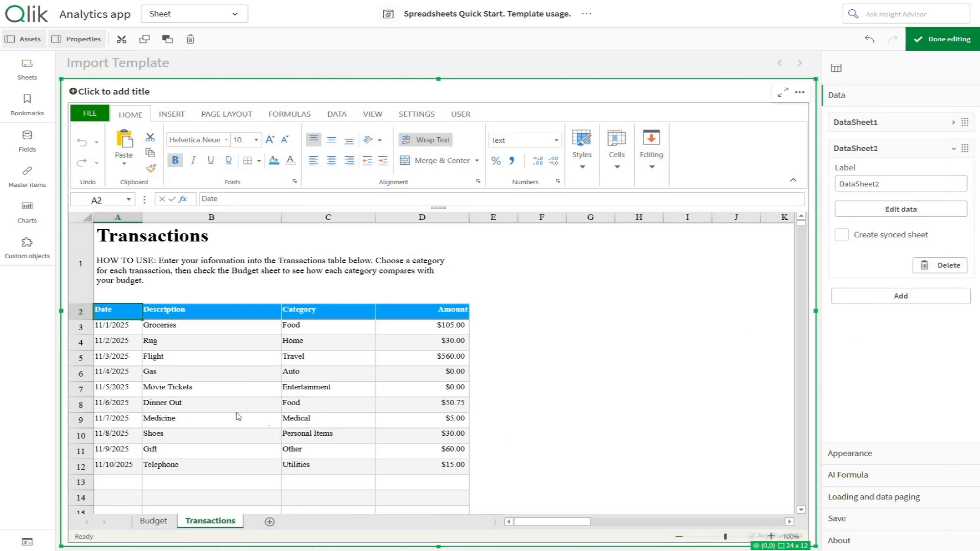
Clear the Transactions table cells A2:D12 and set them to General format
left_click_drag(115, 312, 428, 467)
key("Delete")
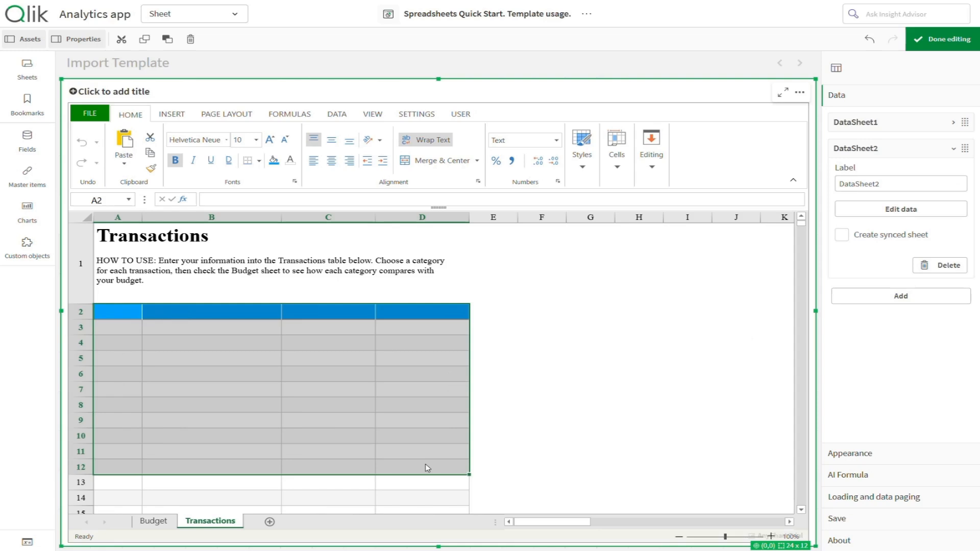
left_click(526, 140)
left_click(515, 157)
Set the Budget sheet's summary table A4:D14 to General format and clear its contents
left_click(154, 521)
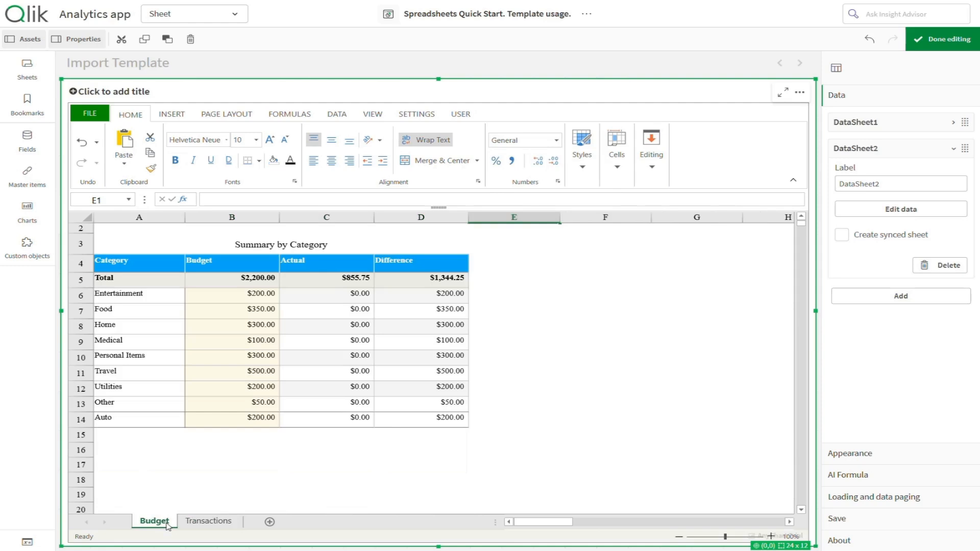
left_click_drag(447, 419, 142, 262)
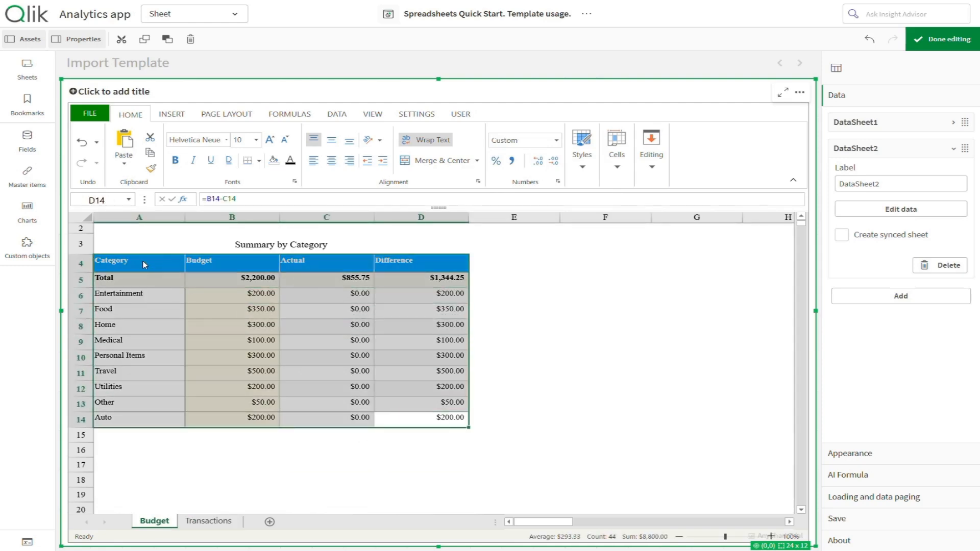
left_click(555, 141)
left_click(541, 156)
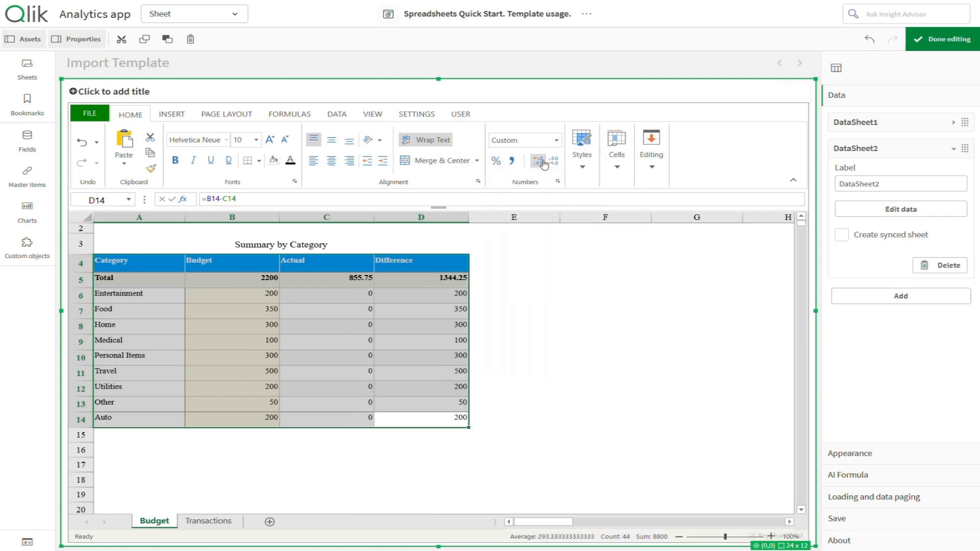
key("Delete")
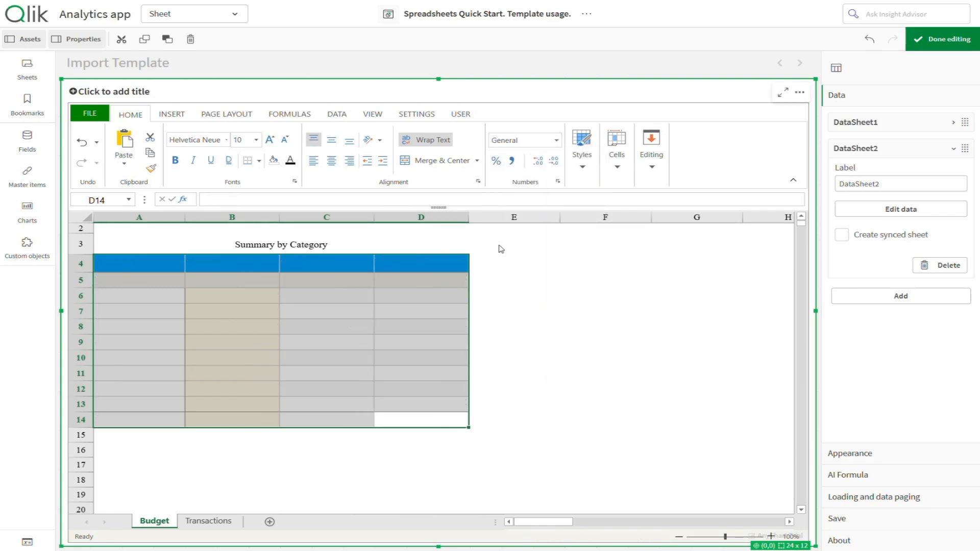
left_click(134, 265)
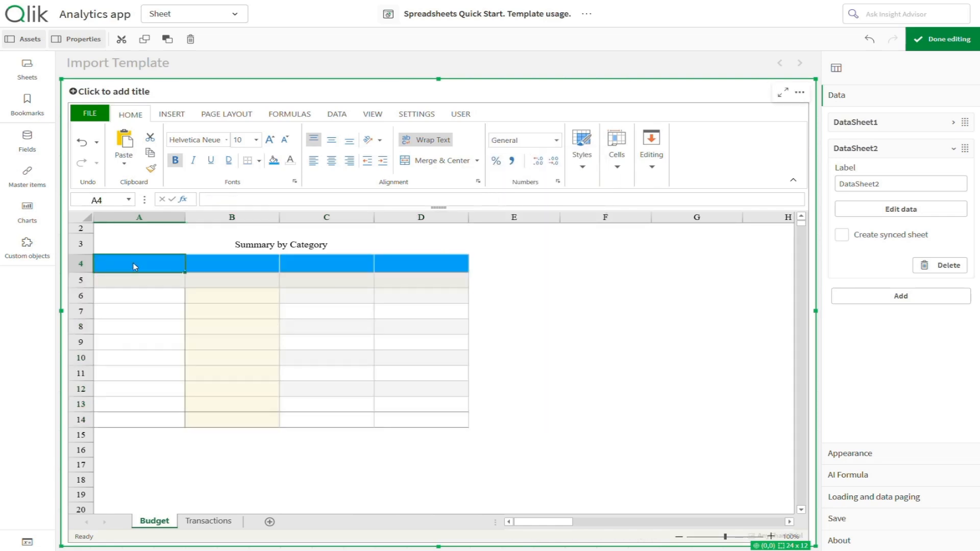
Enter a QLIK.DATA formula with arguments 0,,,TRUE,TRUE in cell A4 to fill the summary table
type("=Q")
left_click(127, 283)
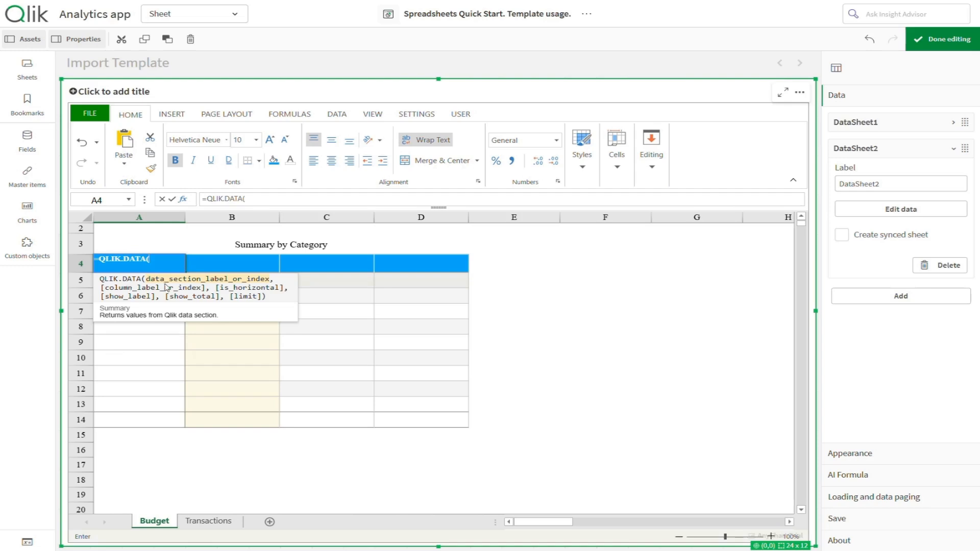
type("0,,,TRUE,")
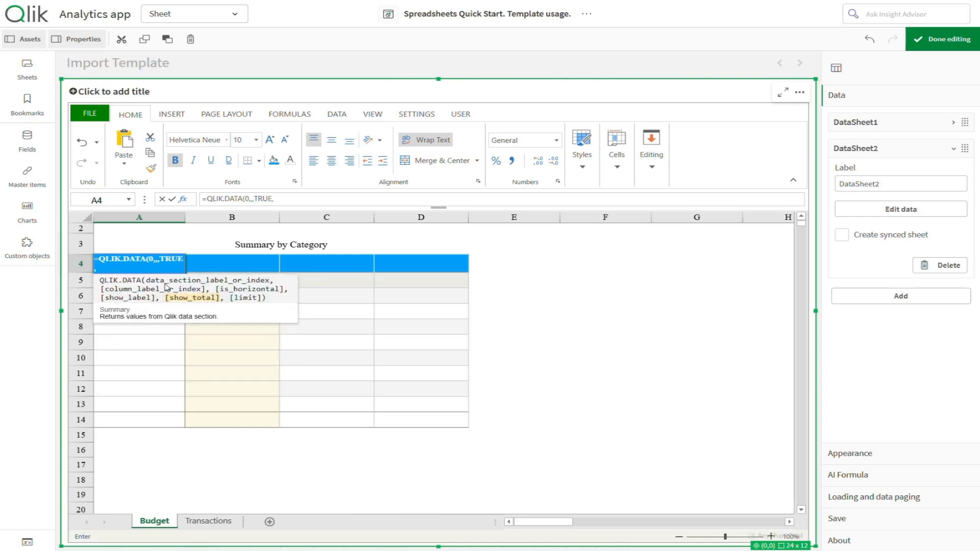
type("TRUE))")
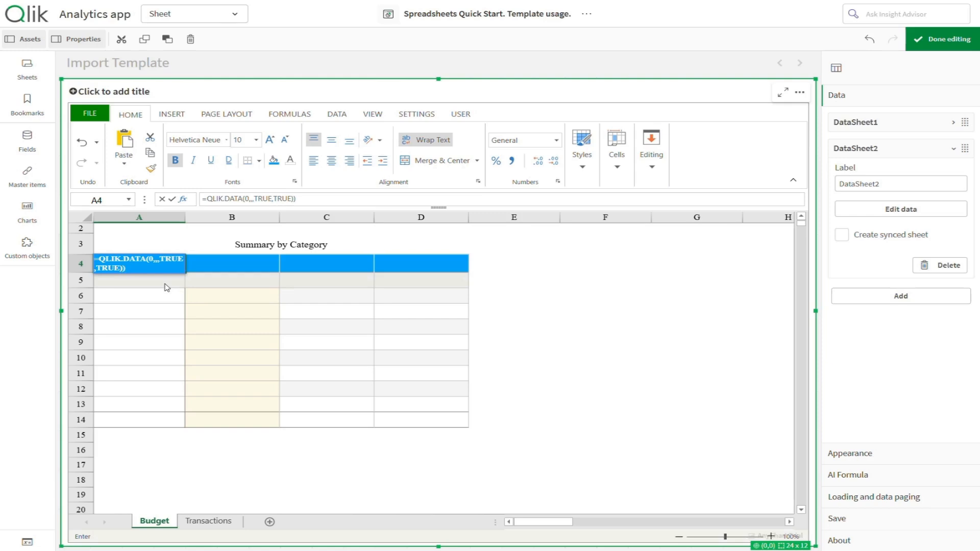
key("Return")
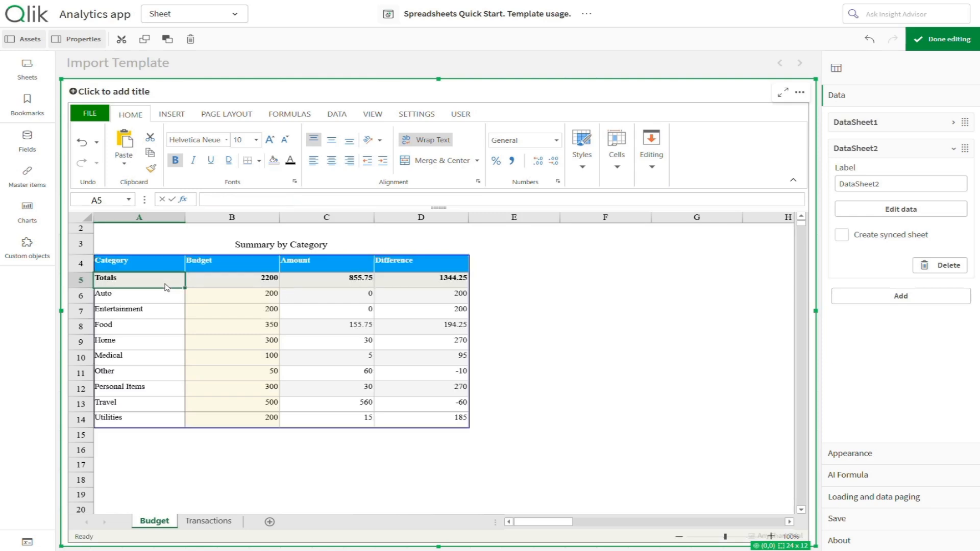
Format the summary values B5:D14 as Currency
left_click_drag(207, 280, 452, 419)
left_click(526, 140)
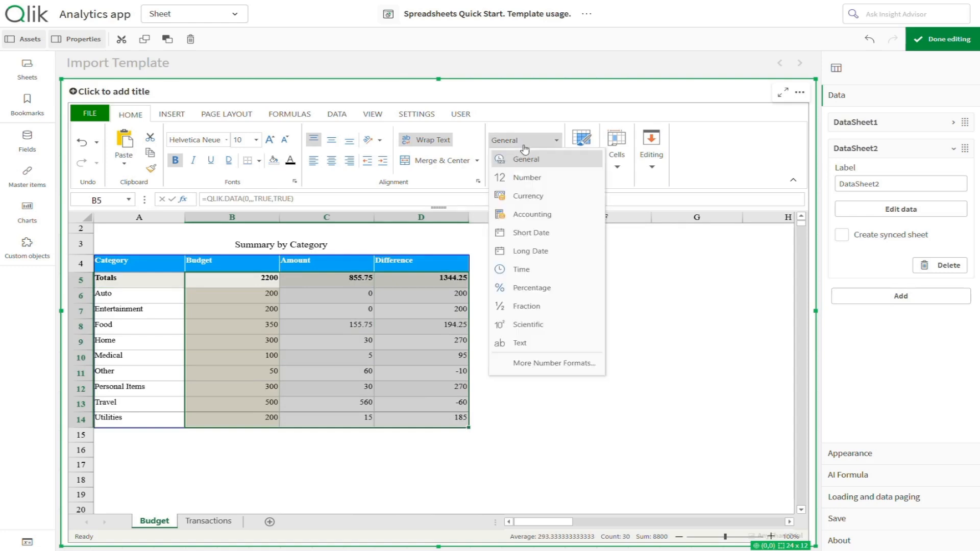
left_click(528, 195)
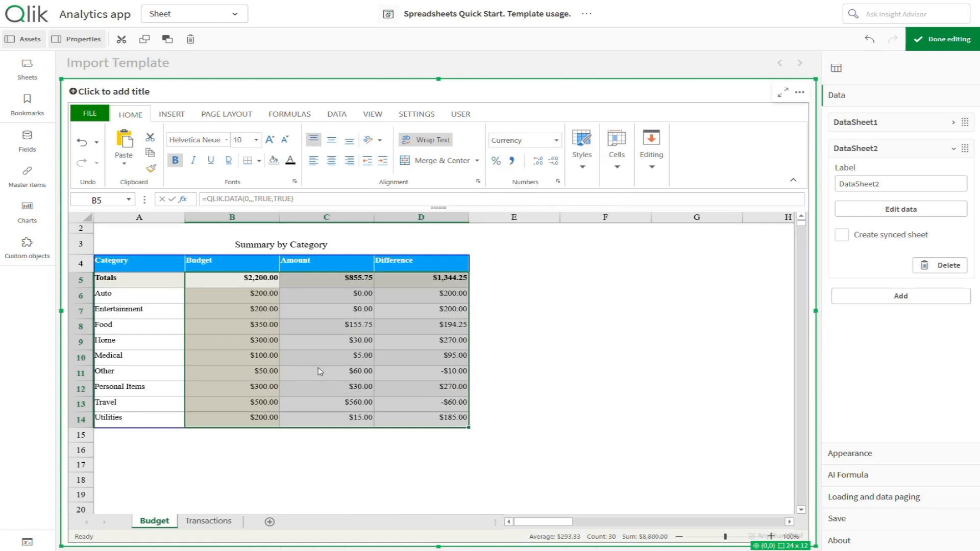
left_click(209, 521)
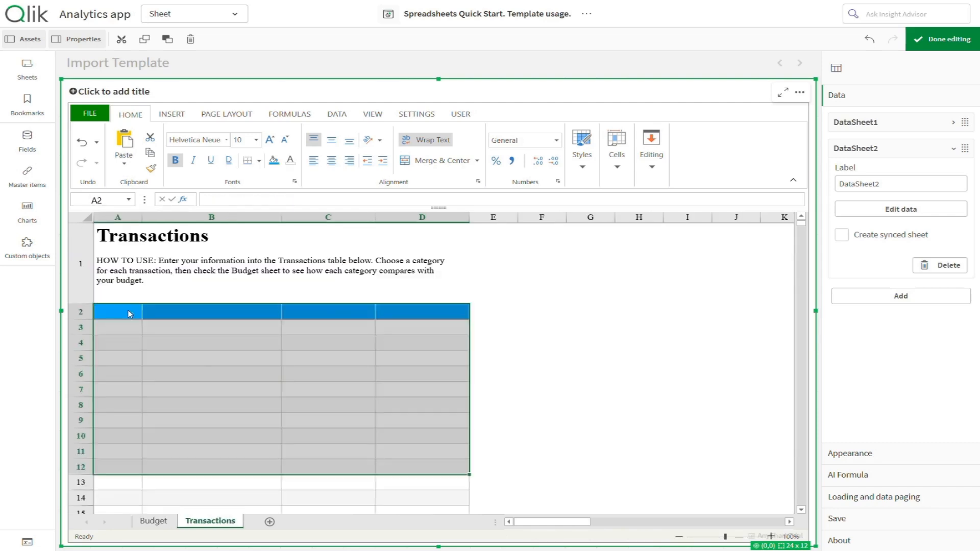
Enter =QLIK.DATA(1,,,TRUE) in cell A2 to fill the Transactions table
left_click(122, 314)
type("=")
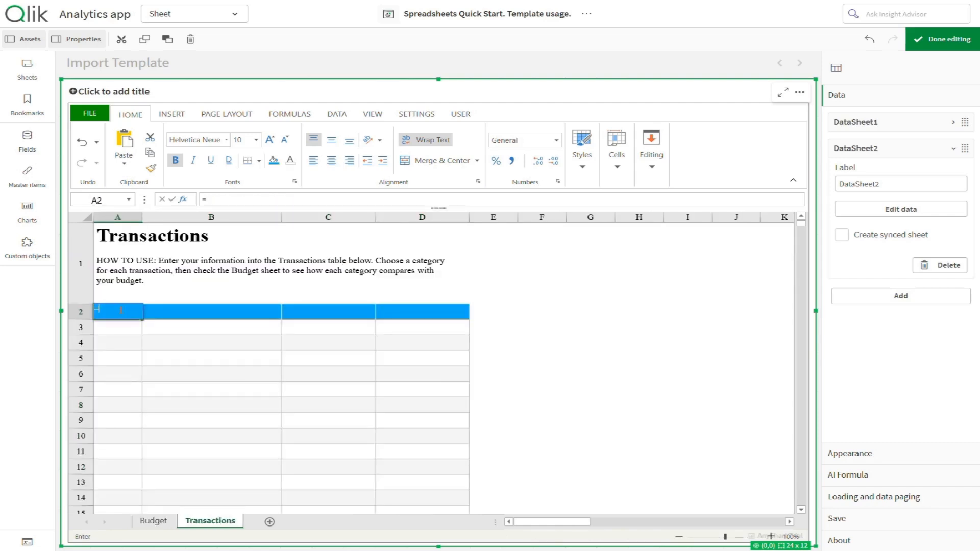
type("Q")
left_click(154, 327)
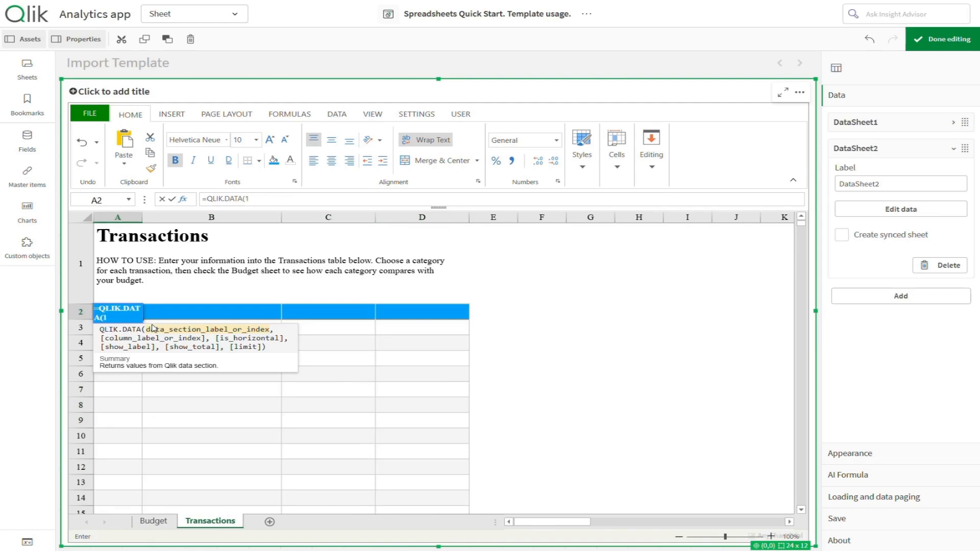
type("1,,,TRUE")
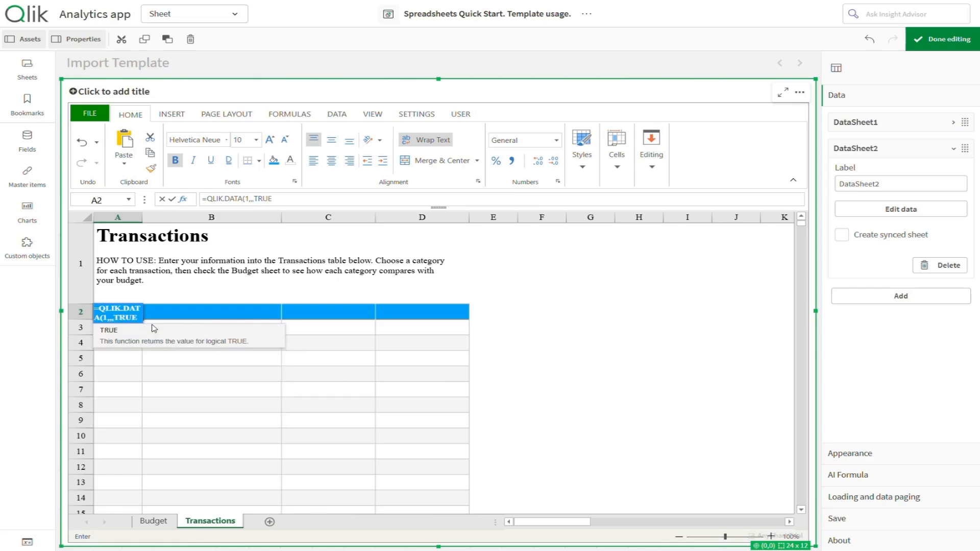
type(")")
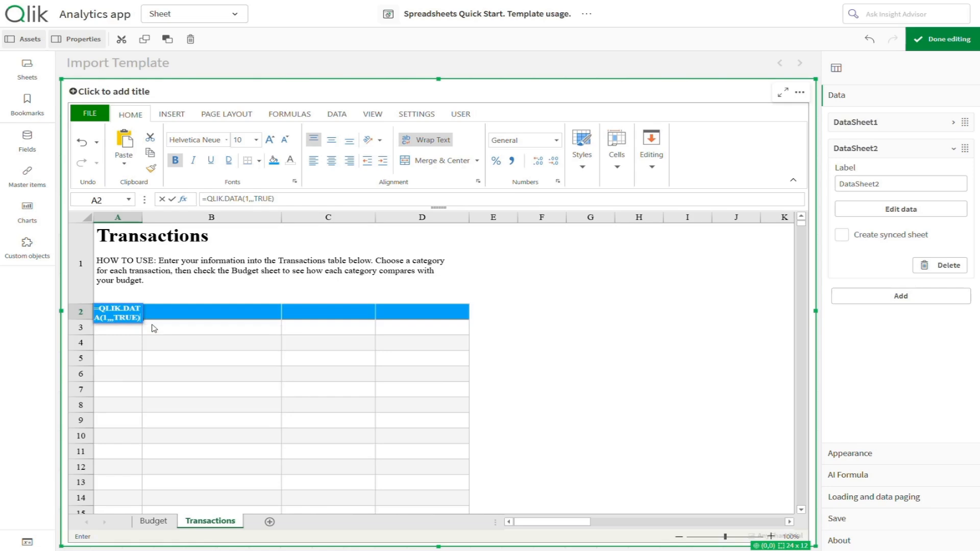
key("Return")
Format the column A dates as Short Date and the column D amounts as Currency
left_click_drag(128, 328, 122, 467)
left_click(519, 142)
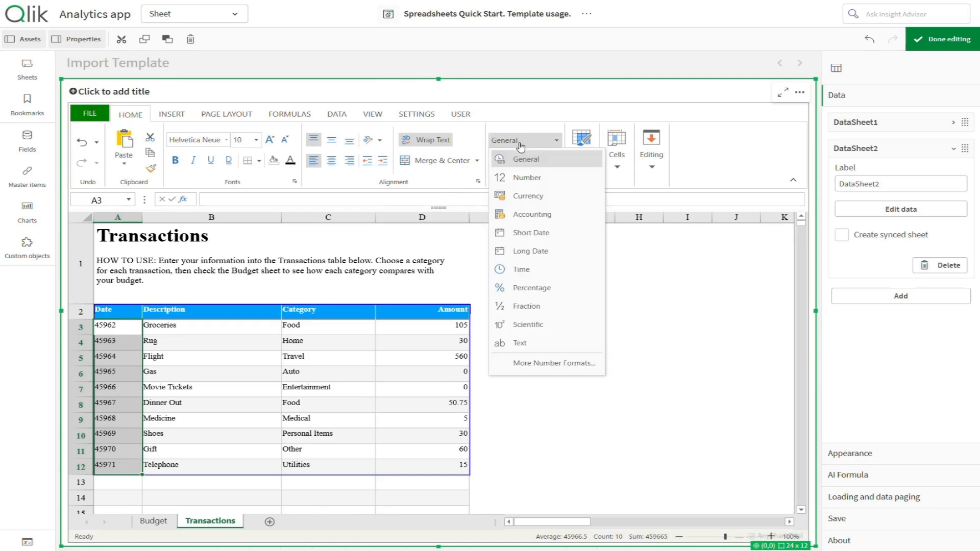
left_click(526, 235)
left_click_drag(437, 329, 444, 470)
left_click(534, 142)
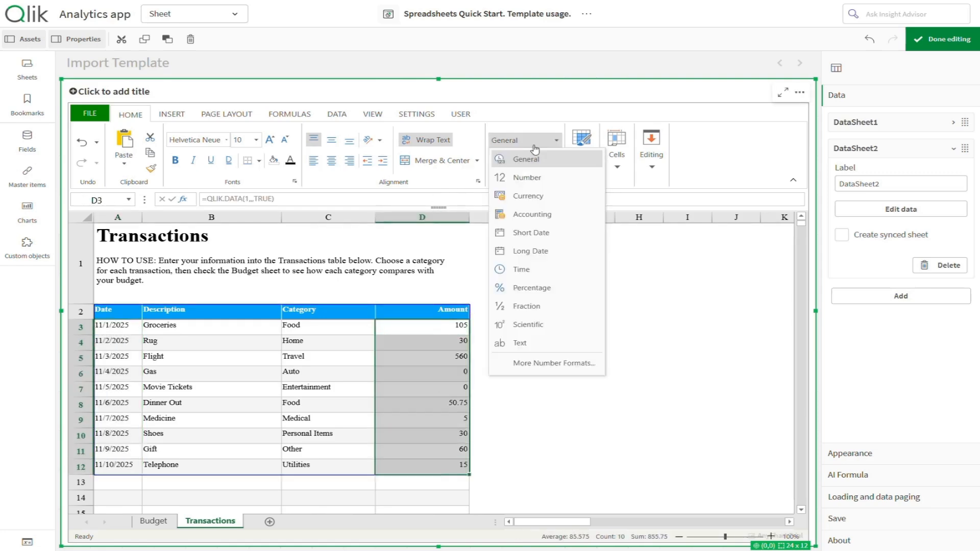
left_click(529, 196)
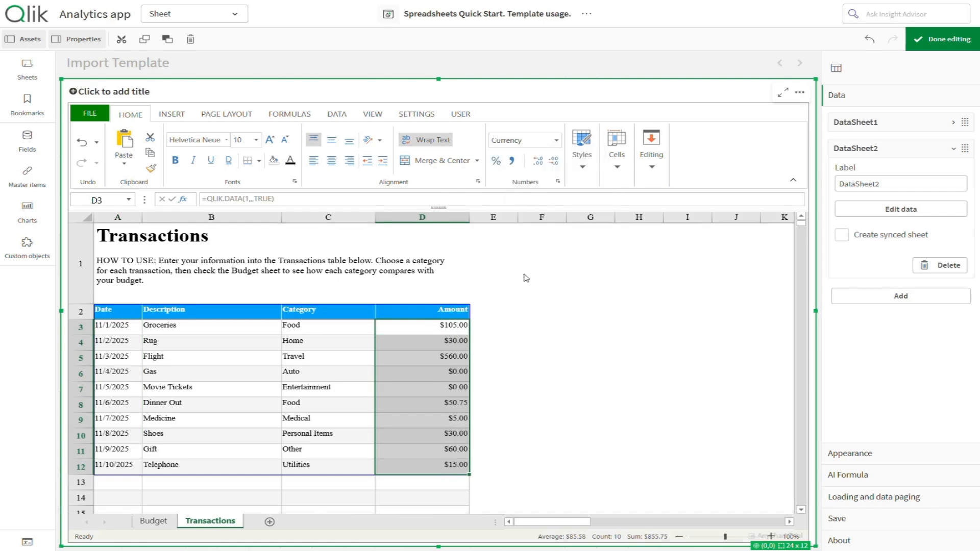
Replace the Budget sheet's description with 'Import a template from excel to Spreadsheets Qlik extension'
left_click(154, 521)
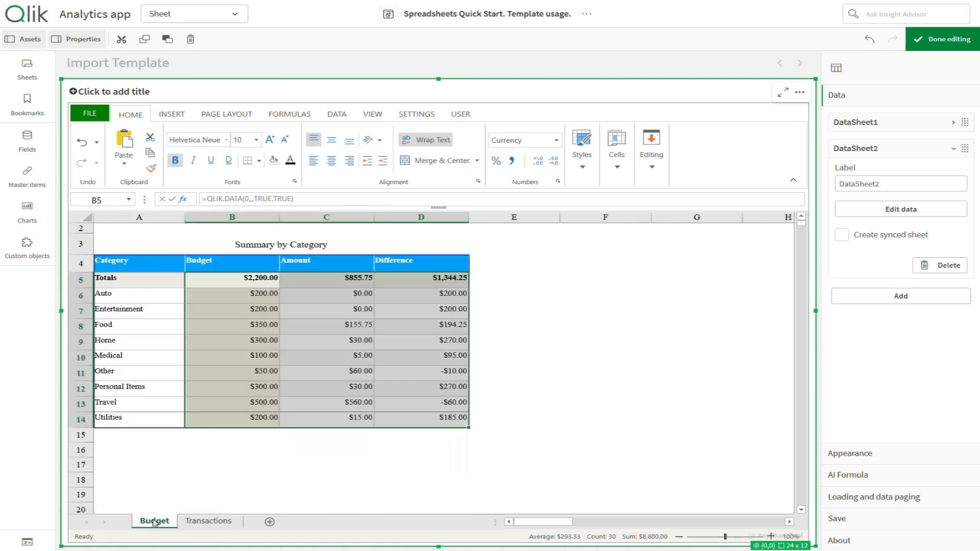
left_click(802, 216)
double_click(153, 282)
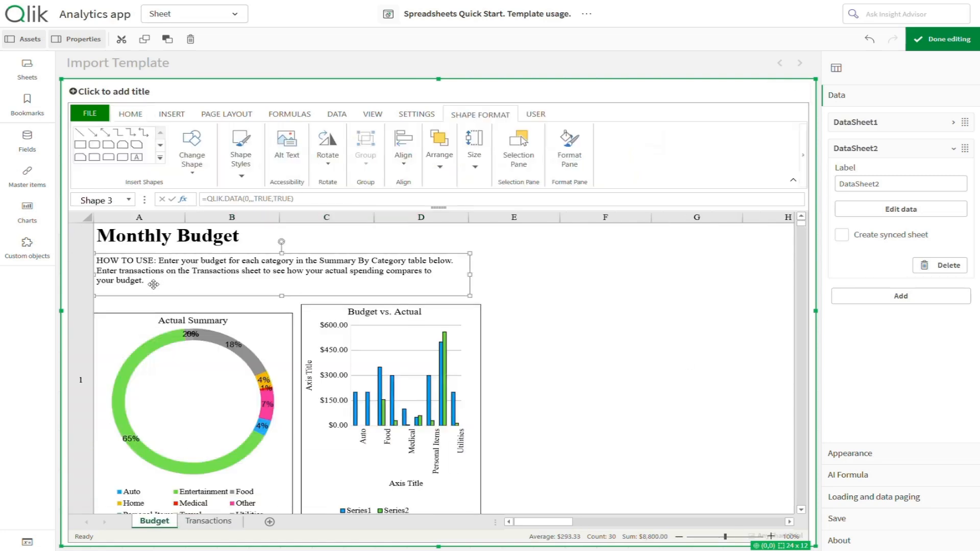
type("Import a template from excel to Spre")
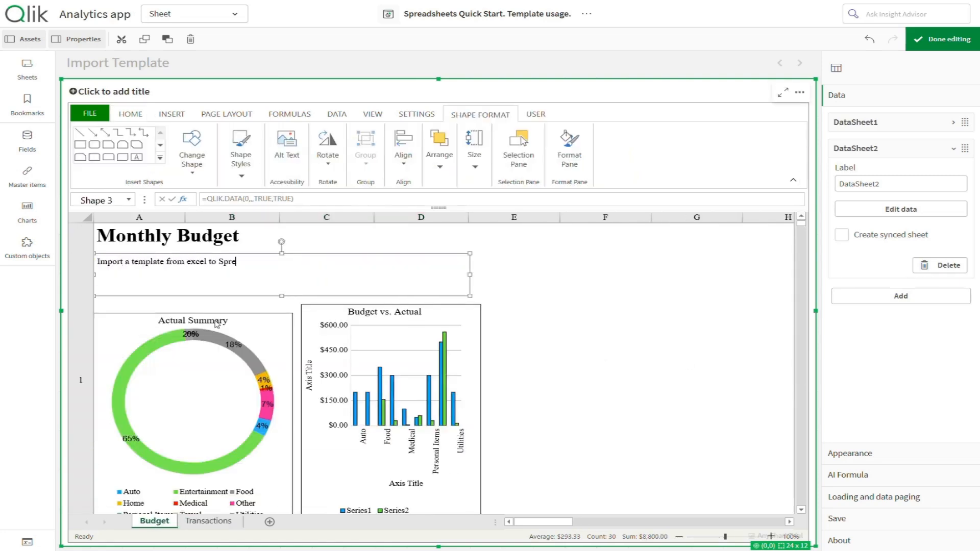
type("adsheeets Qlik extension")
left_click(376, 301)
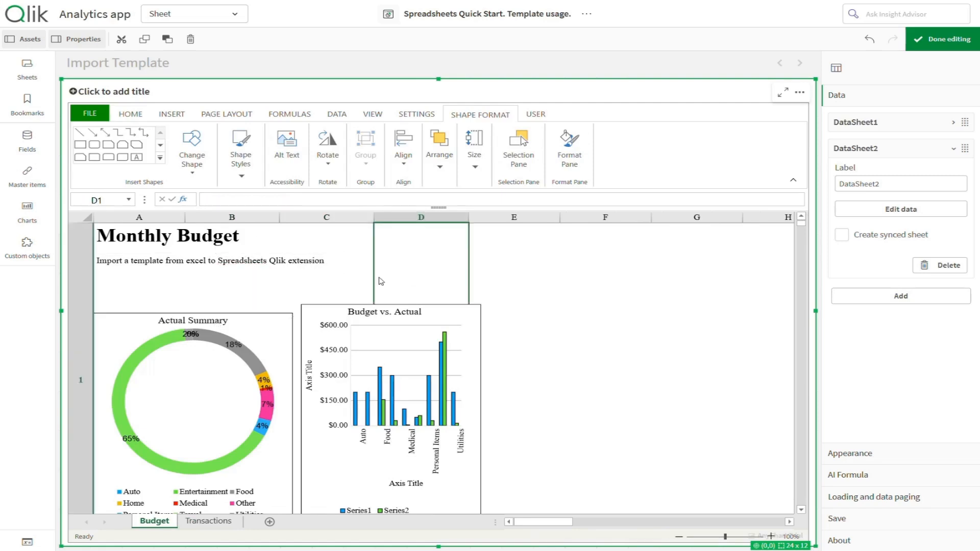
Change the Transactions sheet's description to 'Table of transactions' and shrink the text box to fit
left_click(210, 521)
double_click(460, 286)
type("Table of transactions")
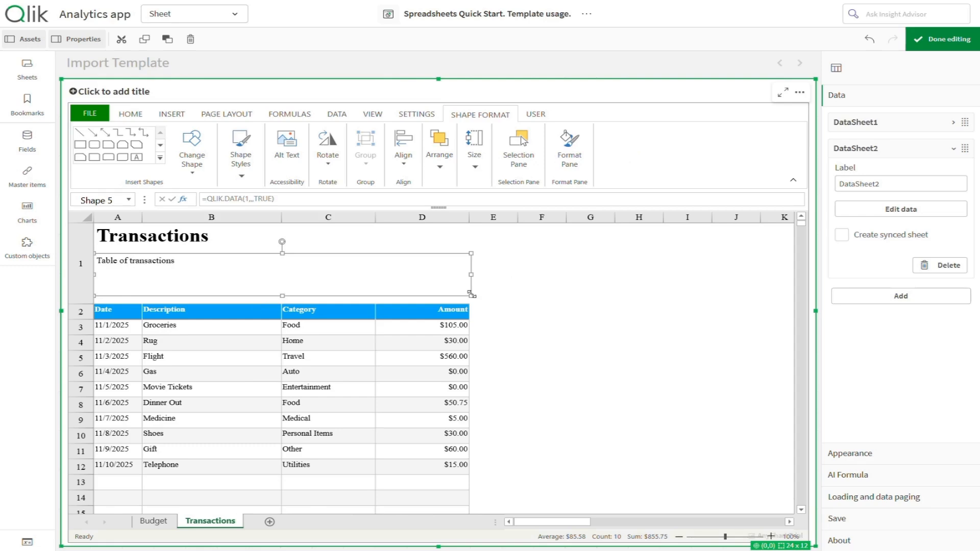
left_click_drag(471, 295, 201, 271)
left_click(245, 275)
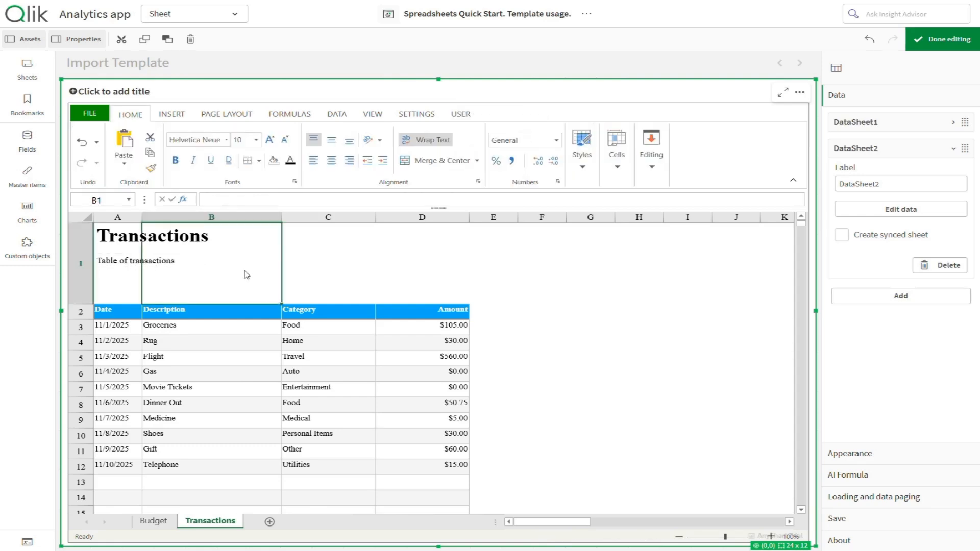
Save the workbook to the app and acknowledge the App saved confirmation
left_click(461, 115)
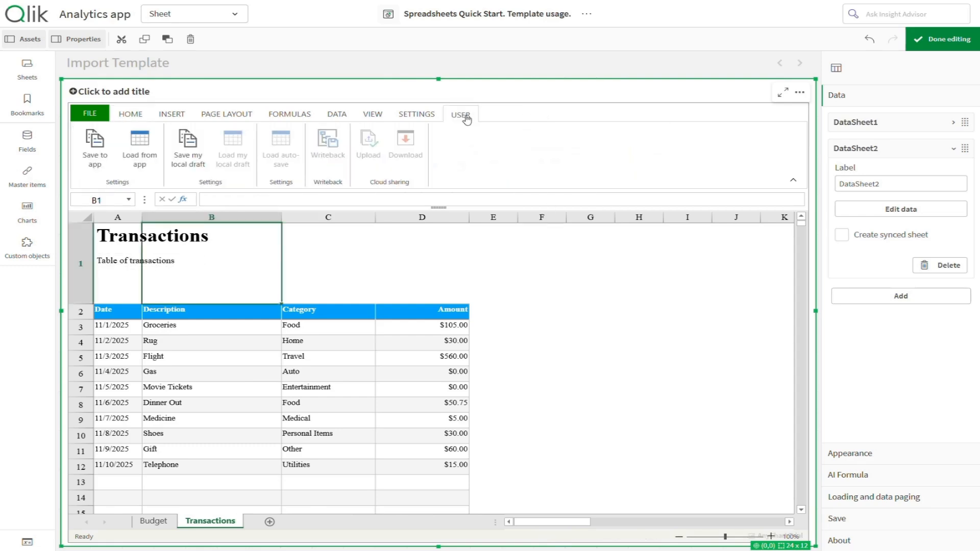
left_click(99, 158)
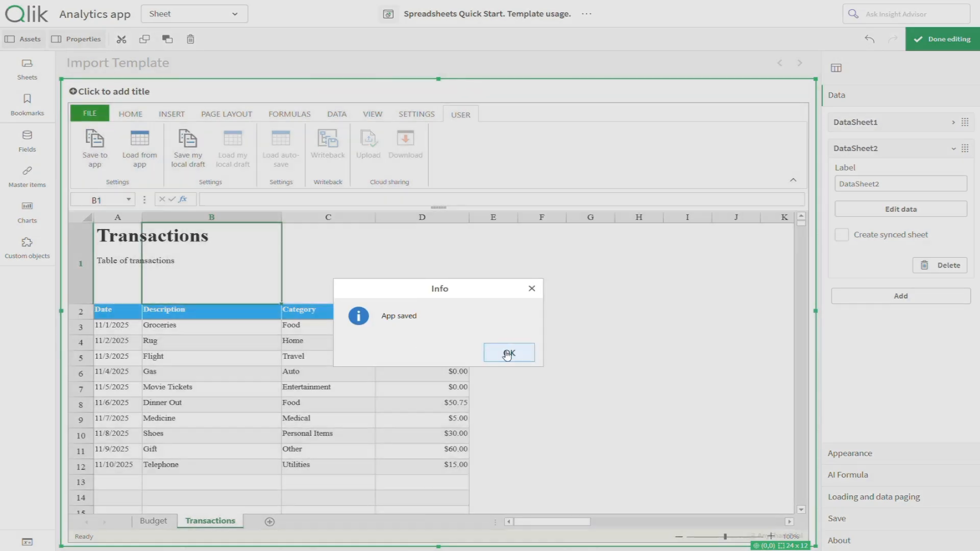
left_click(507, 354)
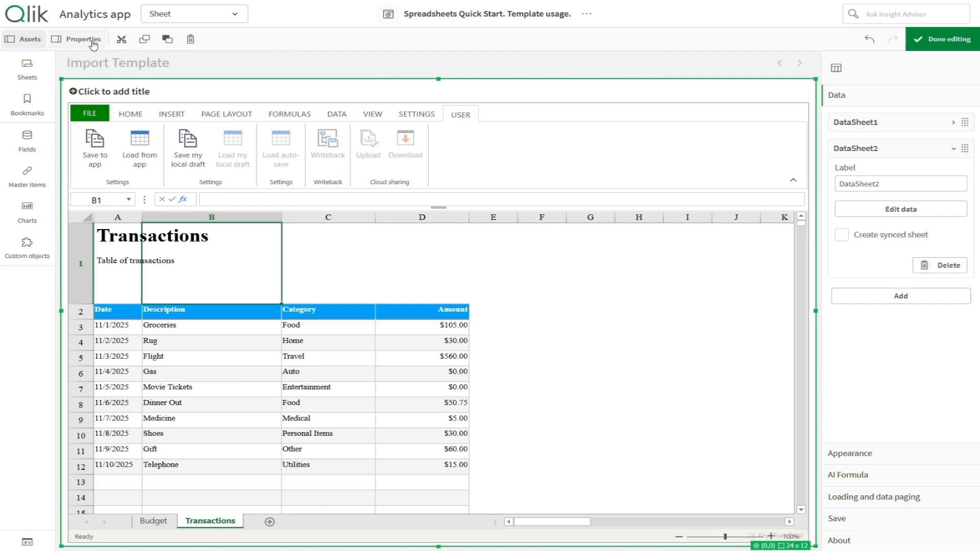
Leave edit mode and select the Other and Home categories through the data search
left_click(917, 43)
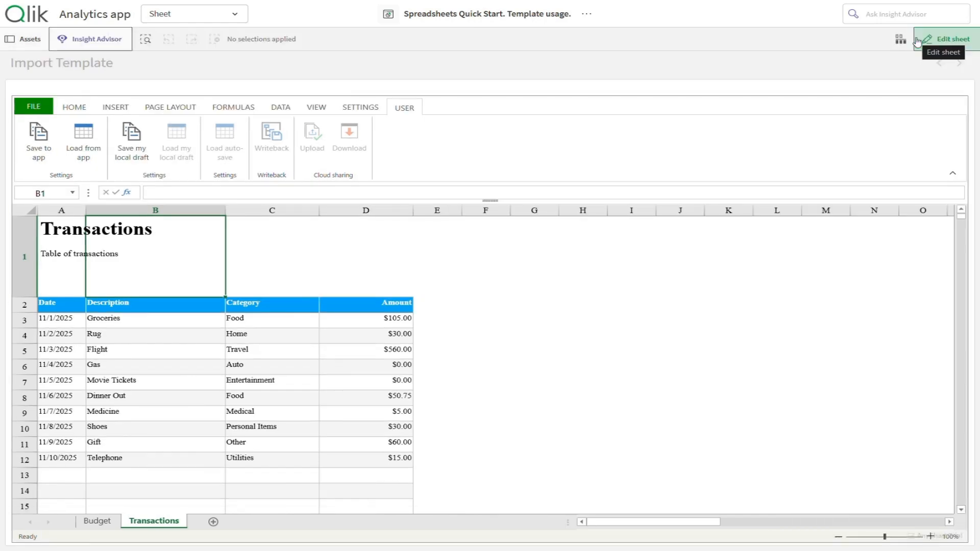
left_click(151, 45)
left_click(60, 115)
left_click(59, 114)
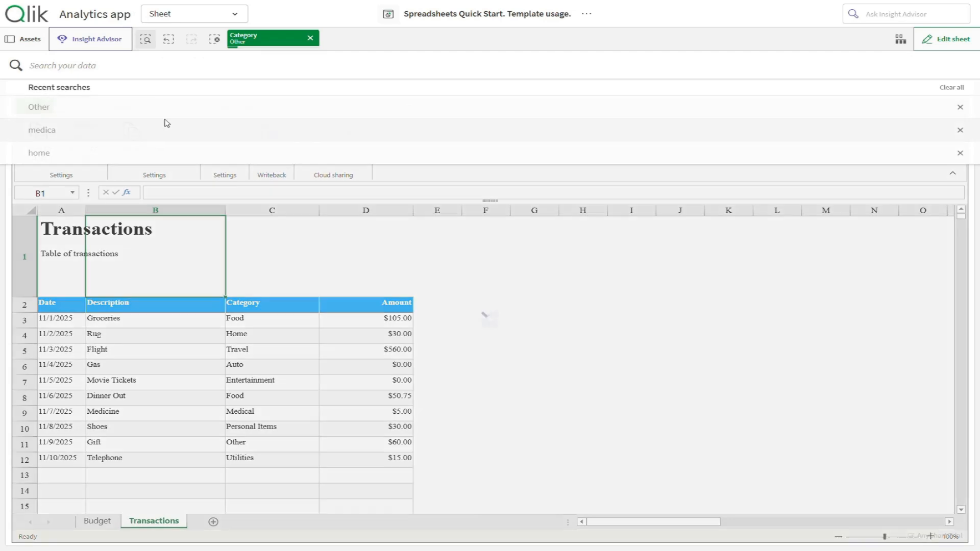
left_click(115, 154)
left_click(98, 133)
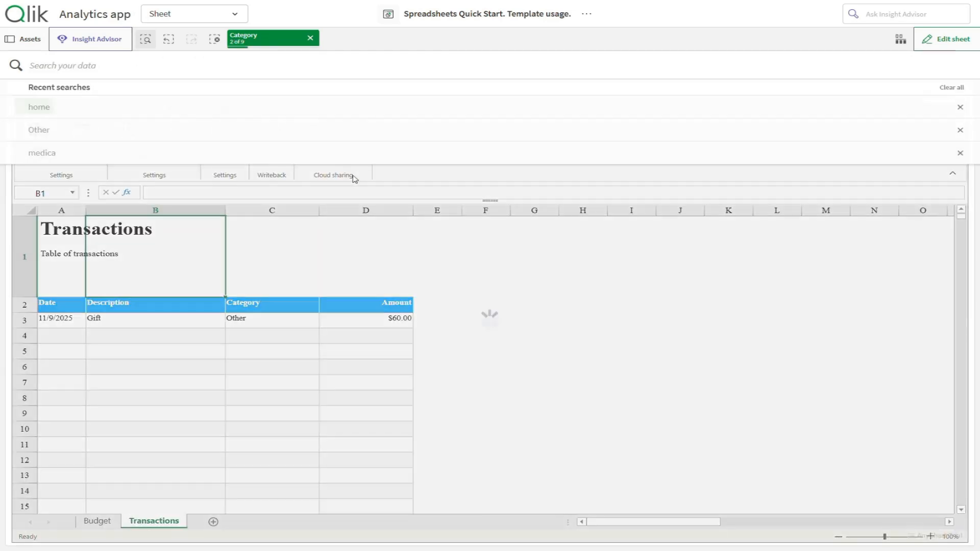
left_click(99, 521)
left_click(961, 510)
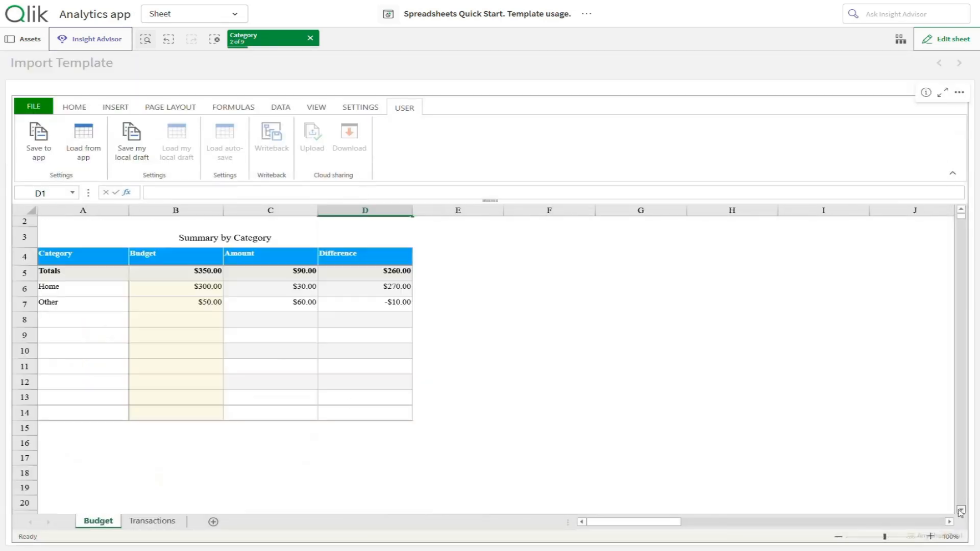
Add Auto to the Category selection, review the filtered Monthly Budget charts, then clear it
left_click(146, 40)
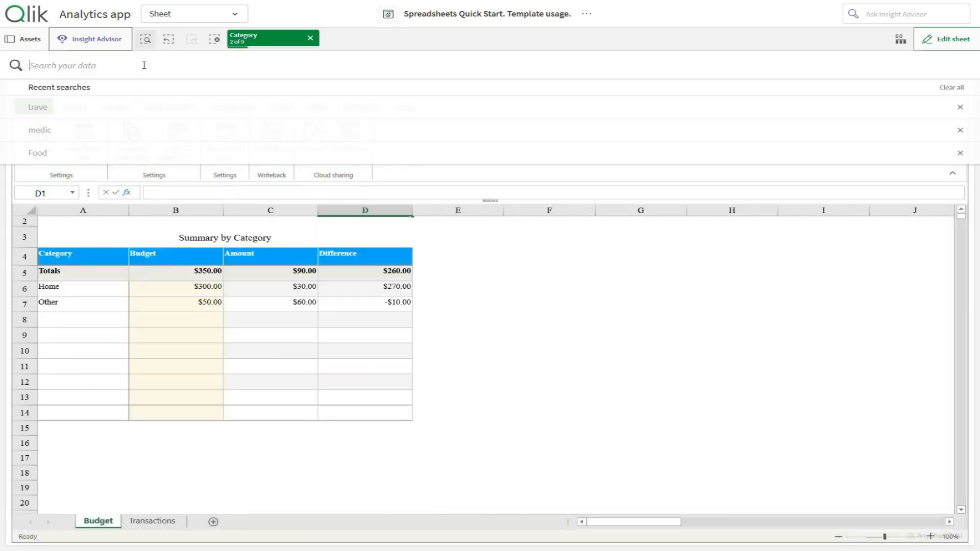
type("auto")
left_click(86, 139)
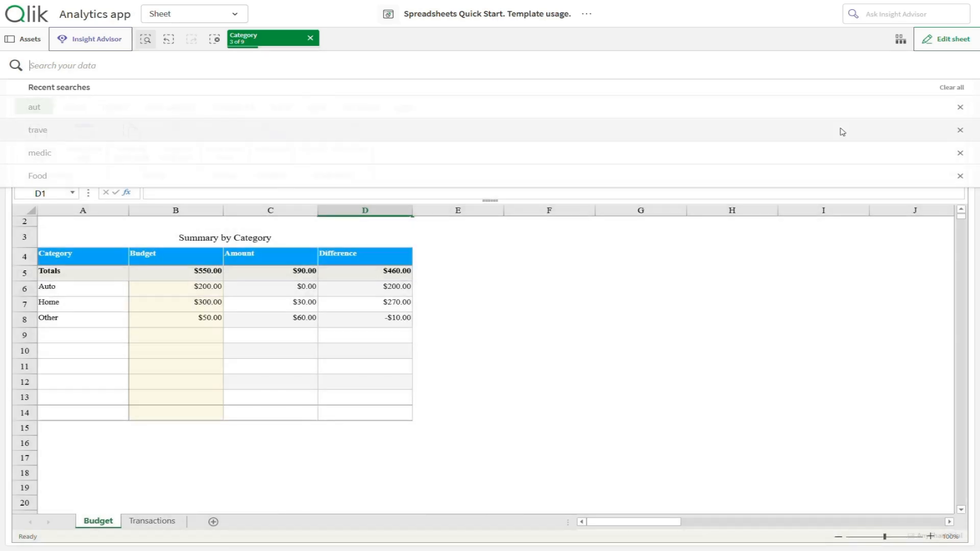
left_click(961, 210)
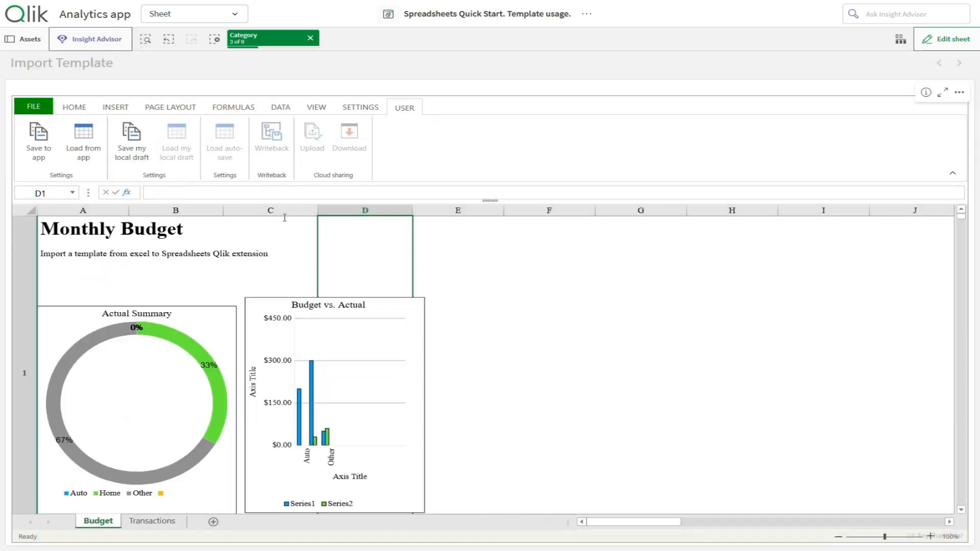
left_click(310, 38)
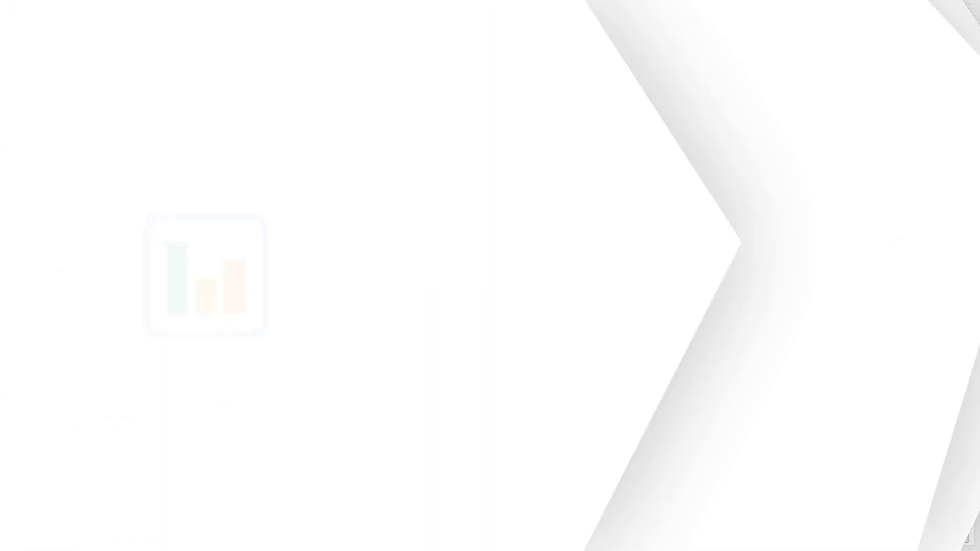